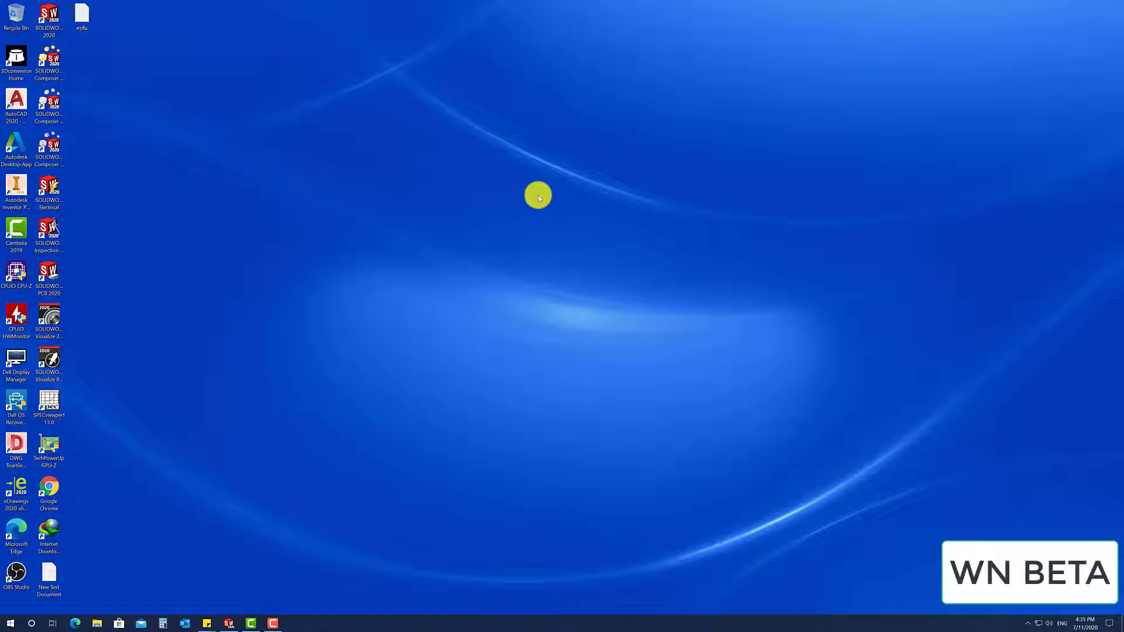
# Bring the SOLIDWORKS 2020 window forward and start a new document.
pyautogui.click(229, 624)
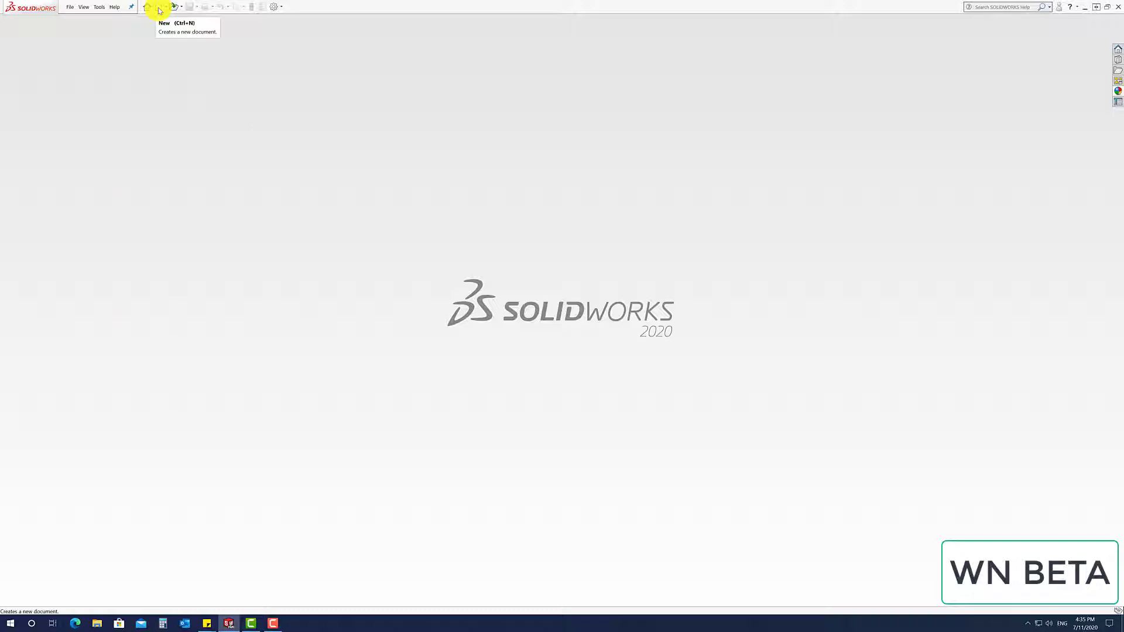
pyautogui.hotkey('ctrl', 'n')
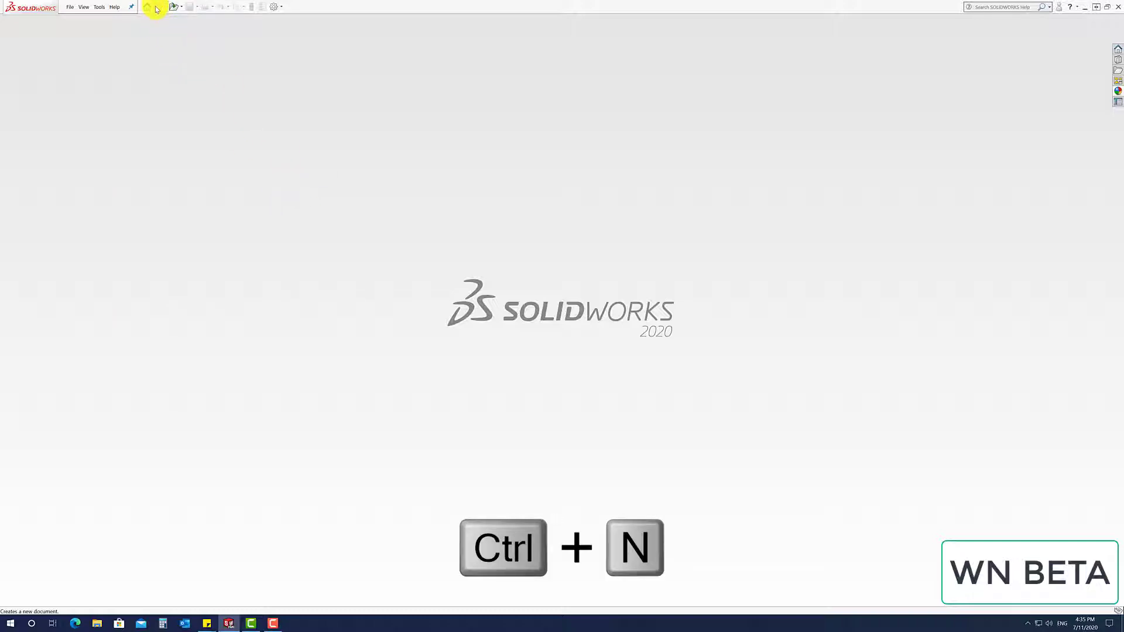
# Create a new blank part document, Part2, from the Part template.
pyautogui.click(156, 8)
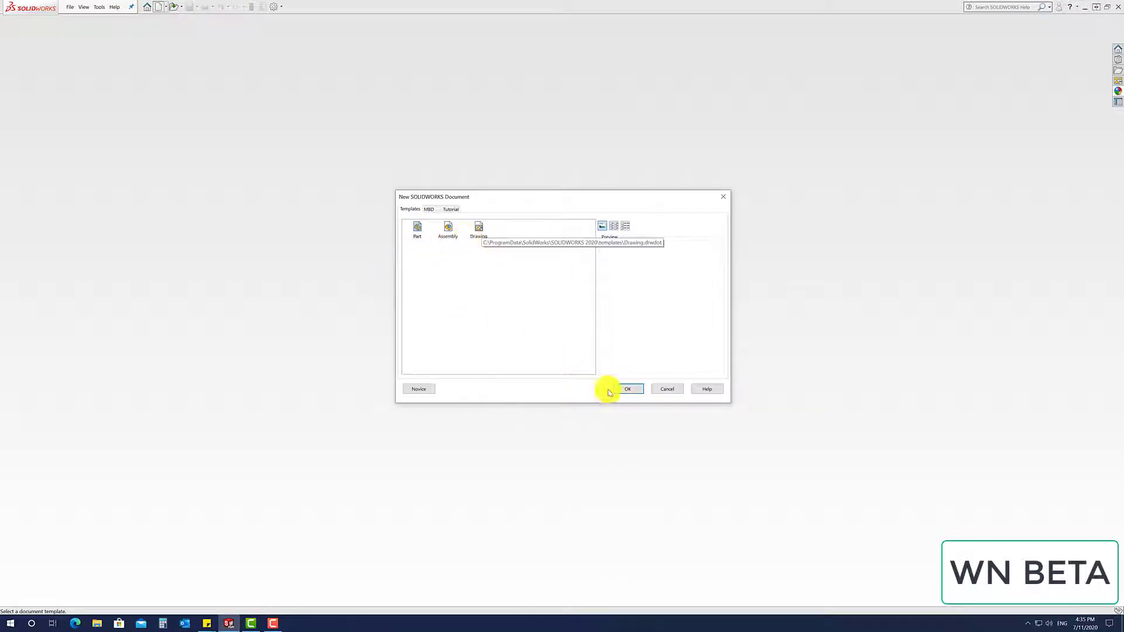
pyautogui.click(628, 389)
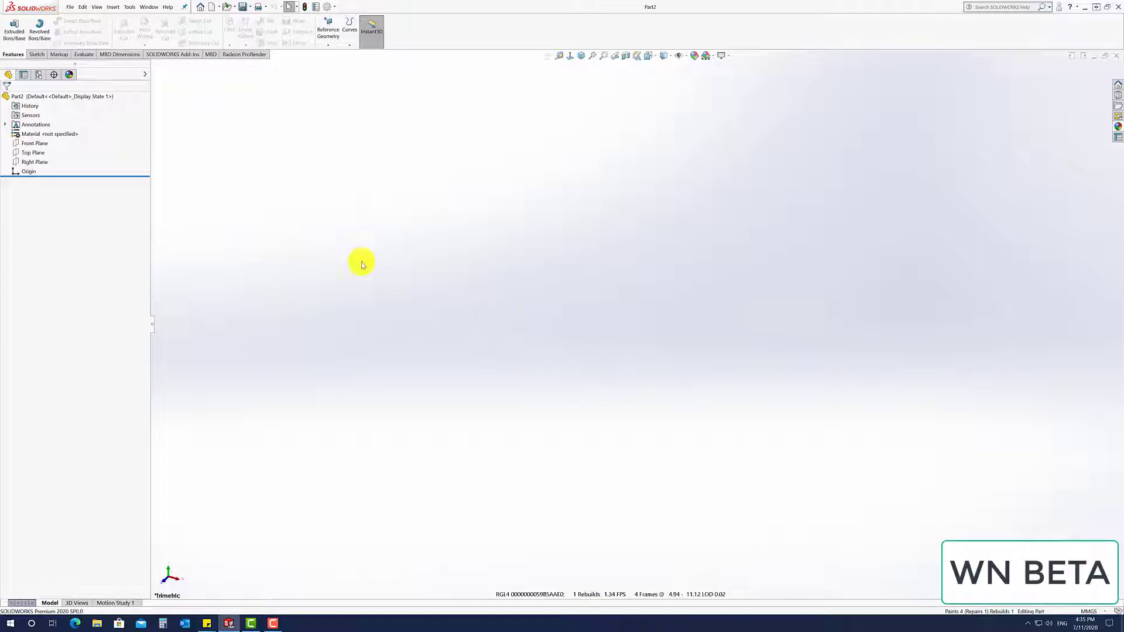
# On the Top Plane, sketch a center rectangle about 162 × 79 mm centred on the origin.
pyautogui.click(36, 154)
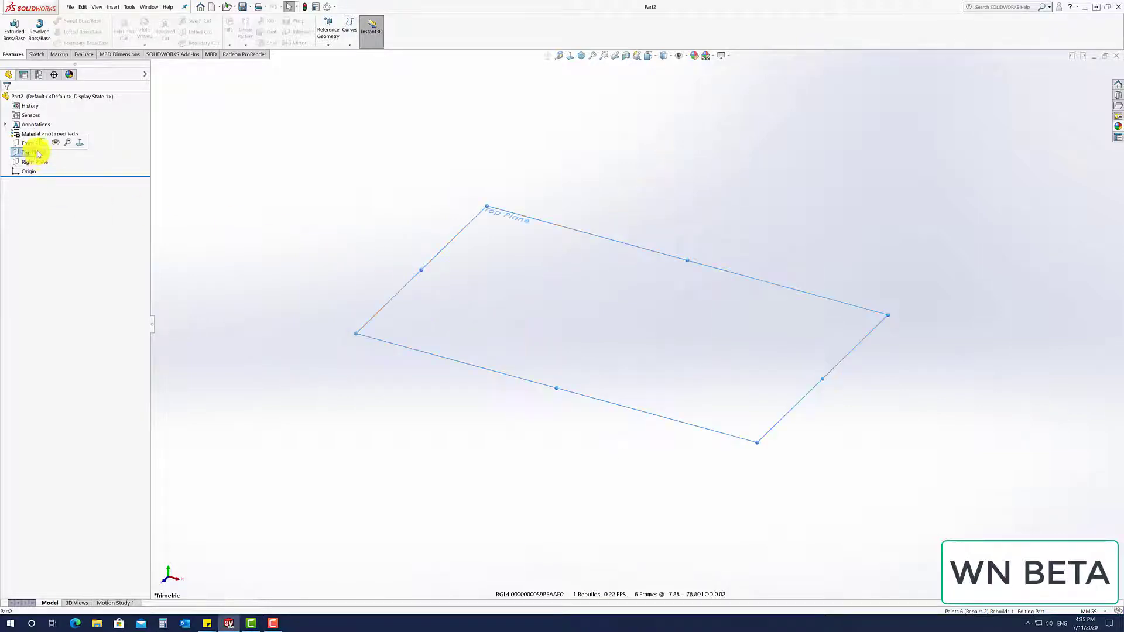
pyautogui.click(44, 144)
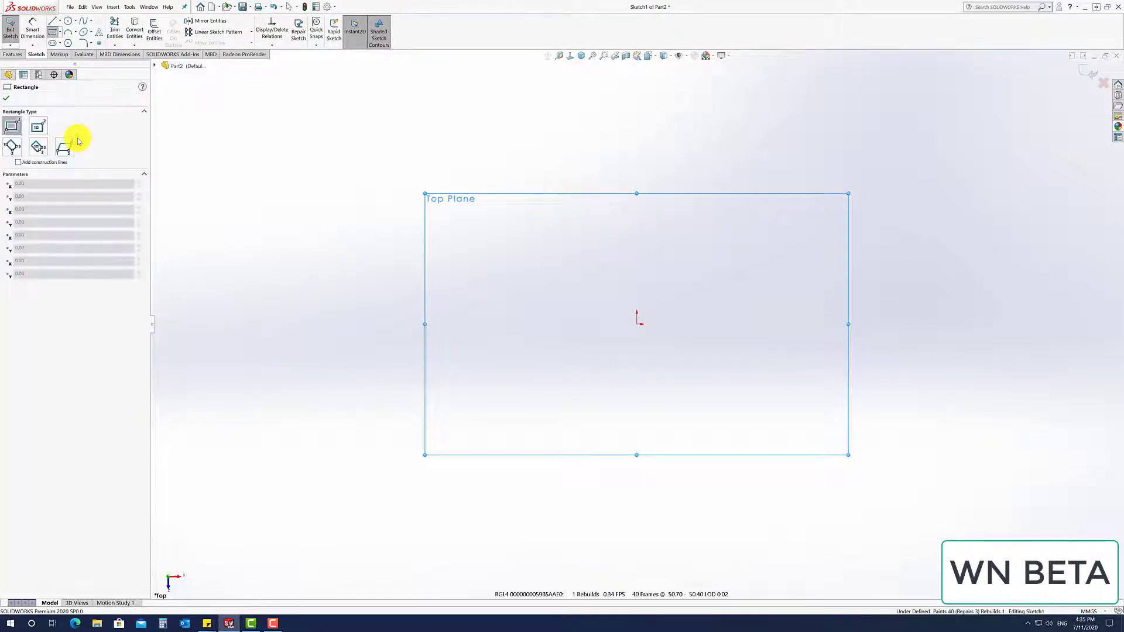
pyautogui.click(51, 134)
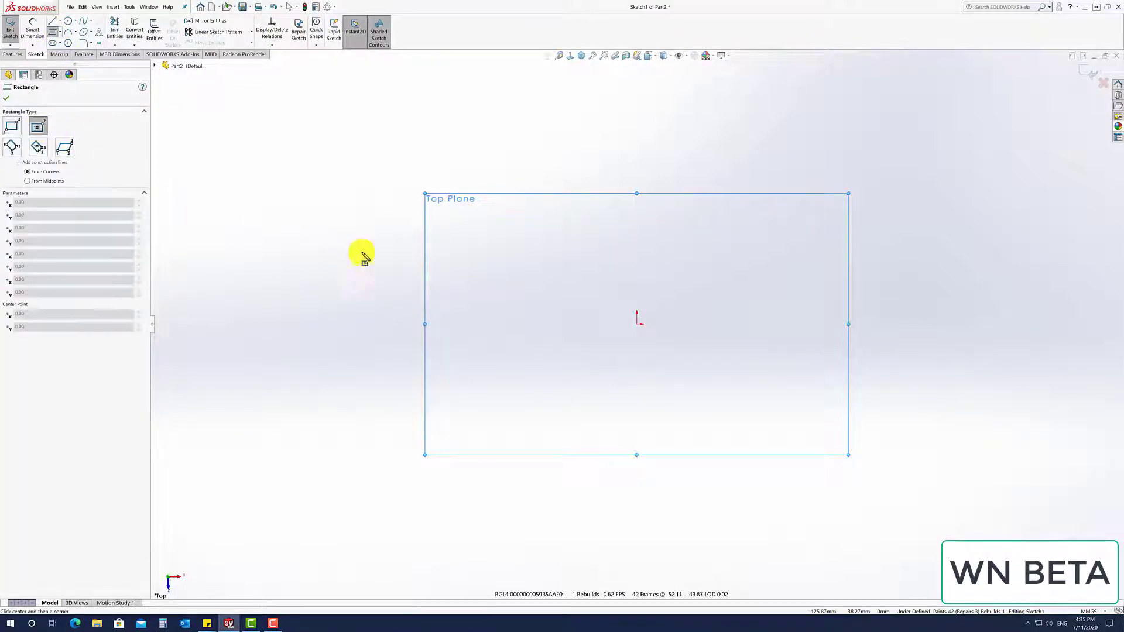
pyautogui.click(638, 326)
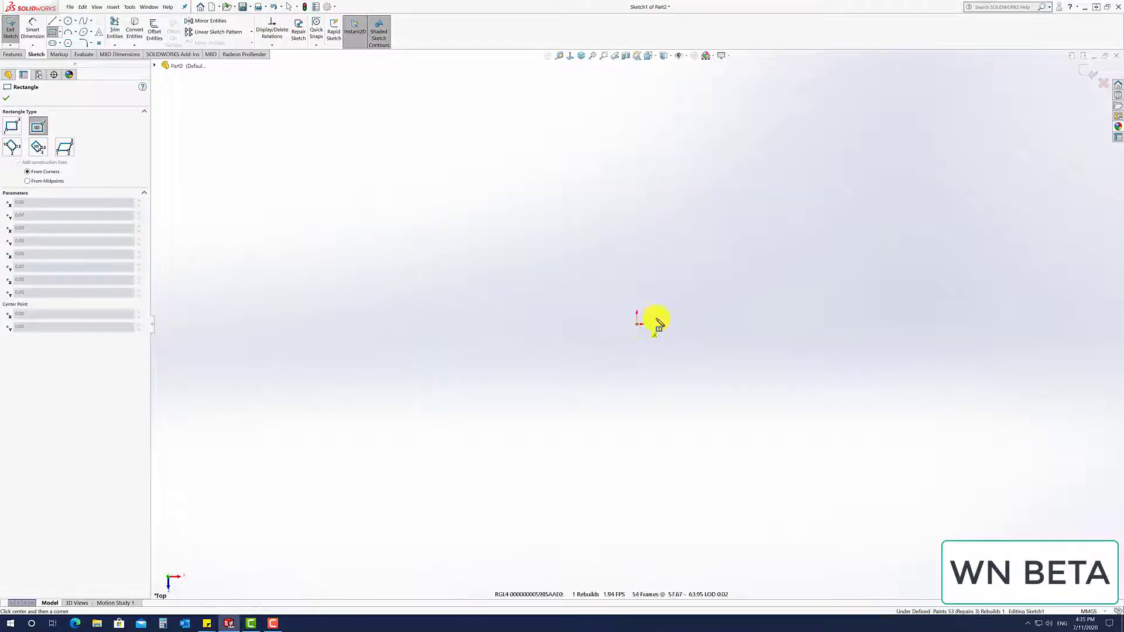
pyautogui.click(830, 231)
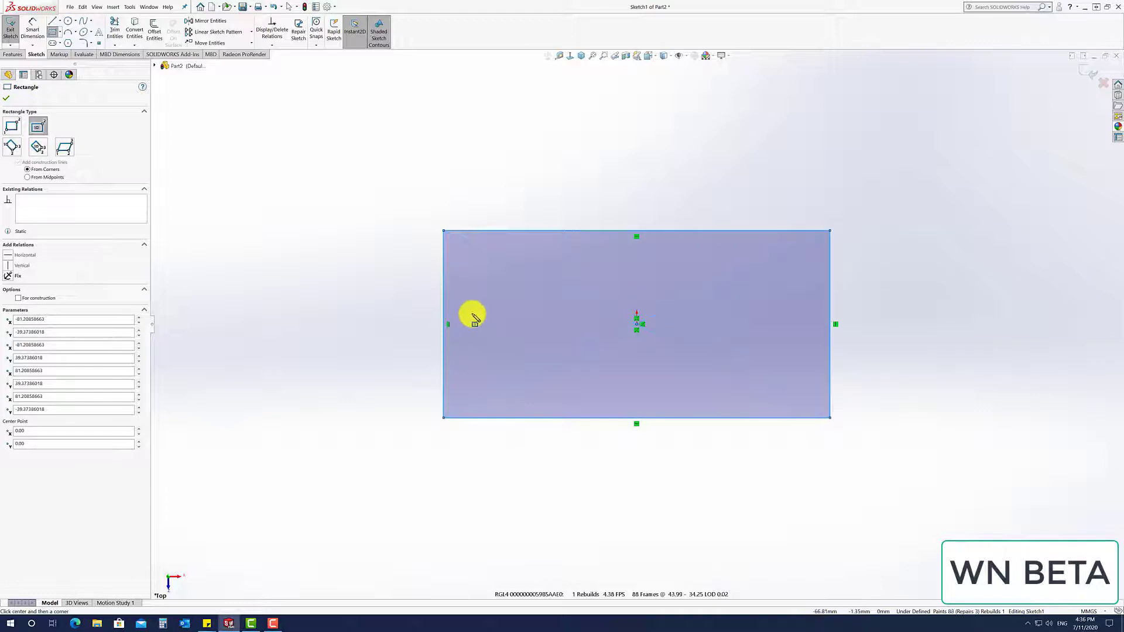
pyautogui.moveTo(911, 389); pyautogui.dragTo(888, 392, button='middle')
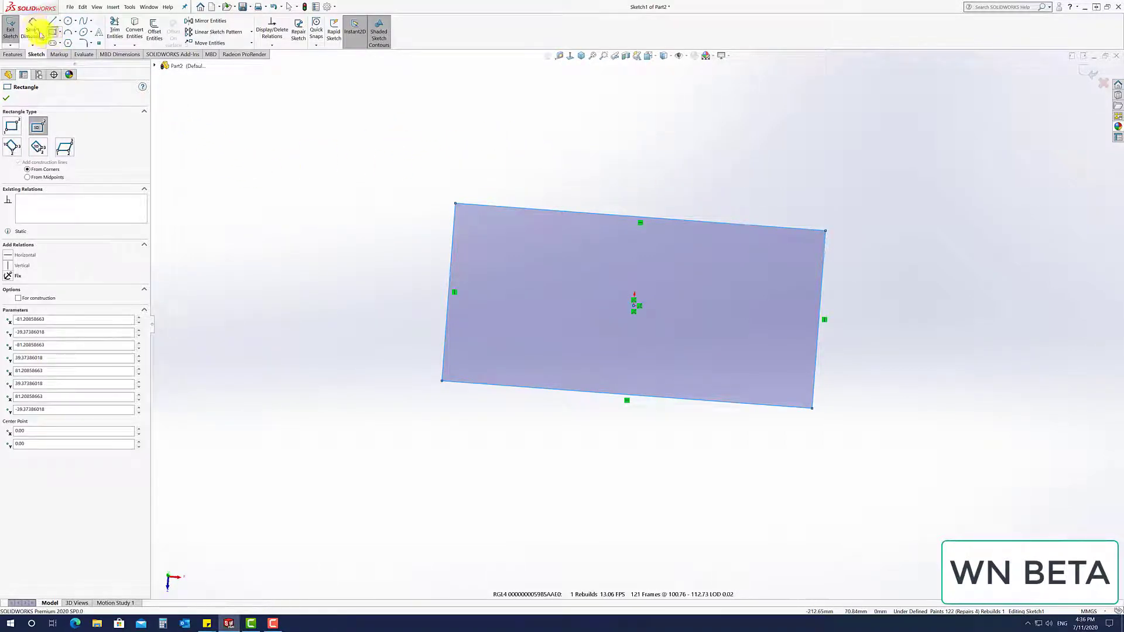
pyautogui.moveTo(243, 219); pyautogui.dragTo(241, 198, button='right')
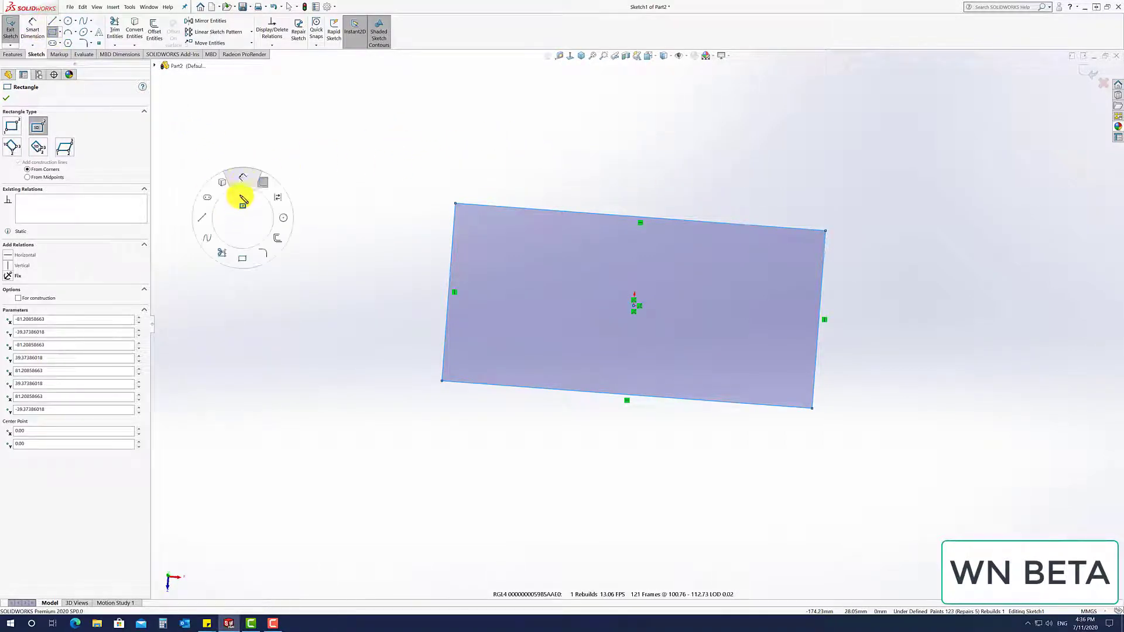
# Dimension the rectangle 160 wide and 120 tall, then view it in isometric.
pyautogui.click(592, 214)
pyautogui.click(612, 181)
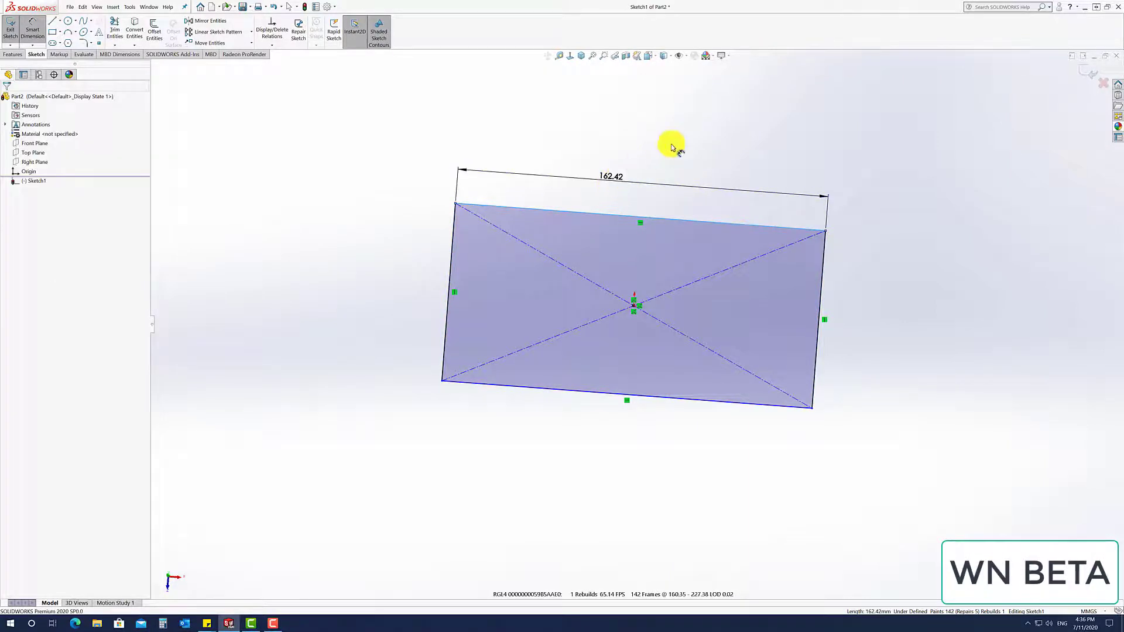
pyautogui.write('160')
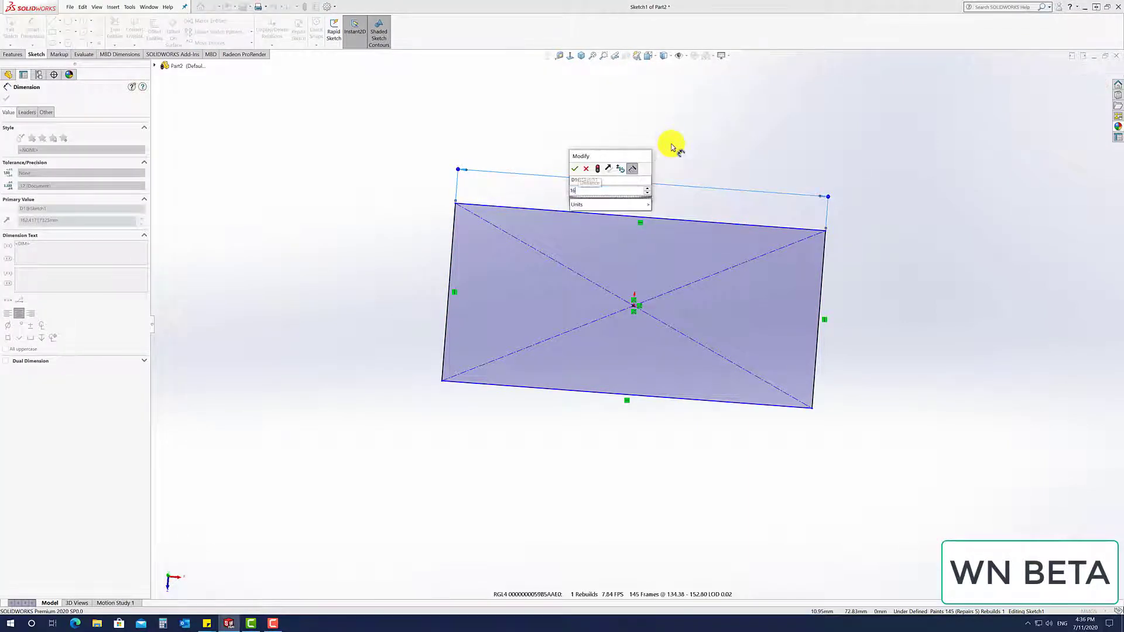
pyautogui.press('Return')
pyautogui.click(831, 158)
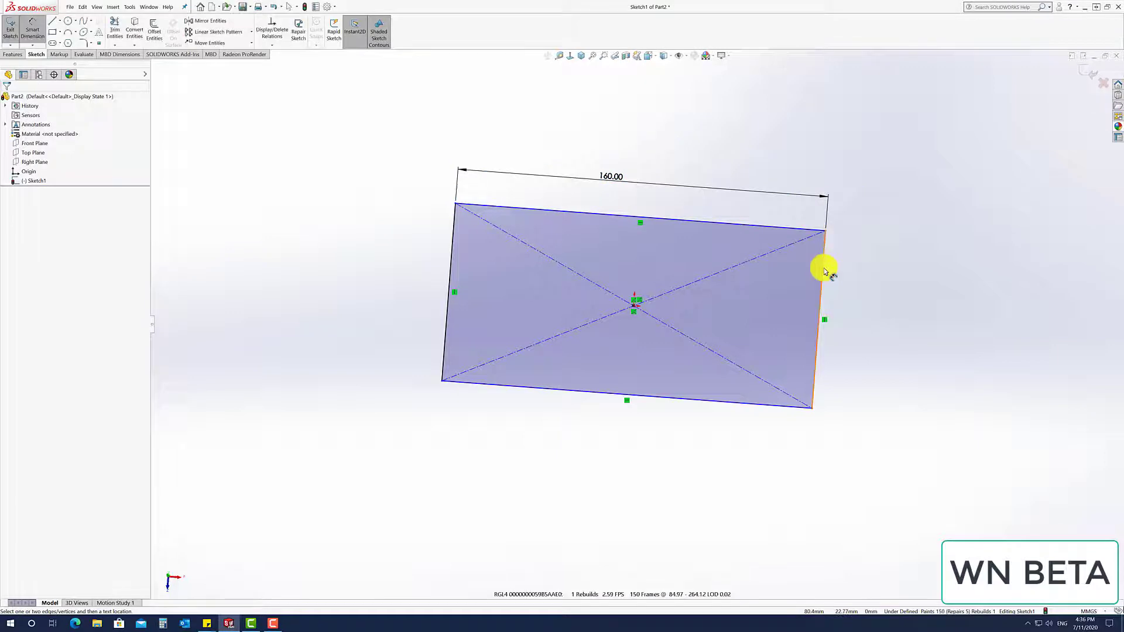
pyautogui.click(824, 267)
pyautogui.click(868, 281)
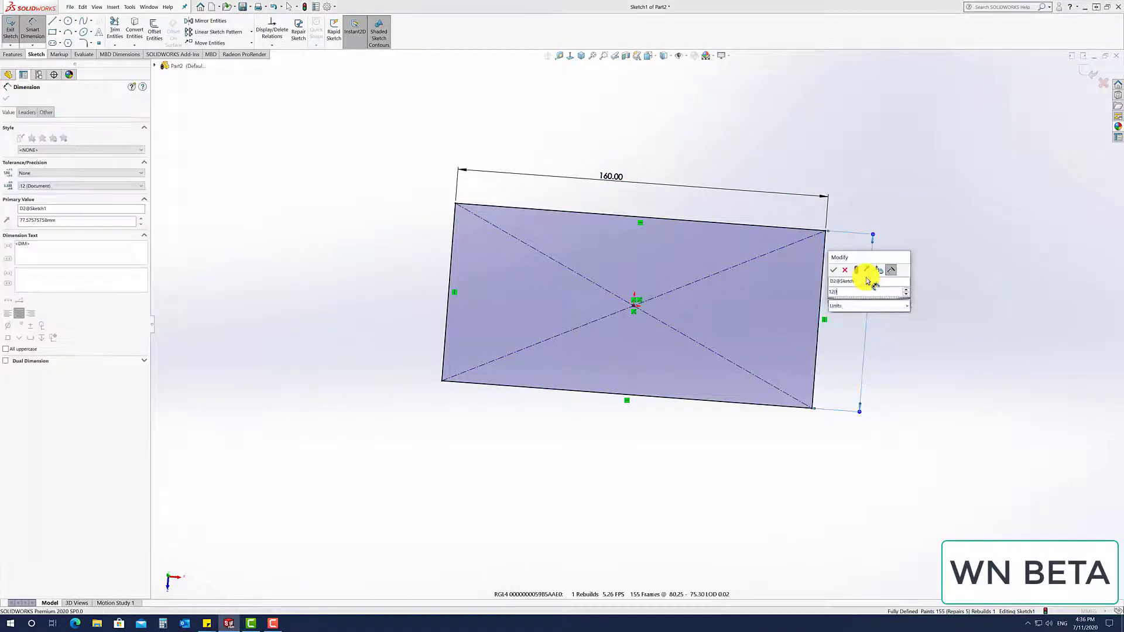
pyautogui.write('120')
pyautogui.press('Return')
pyautogui.click(943, 208)
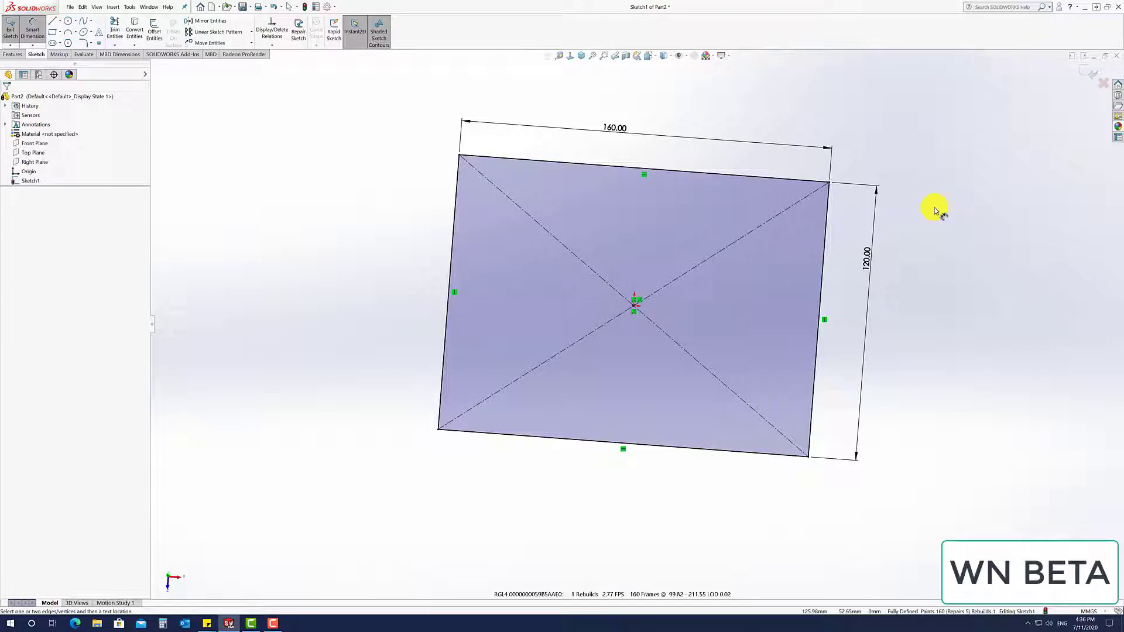
pyautogui.hotkey('ctrl', '1')
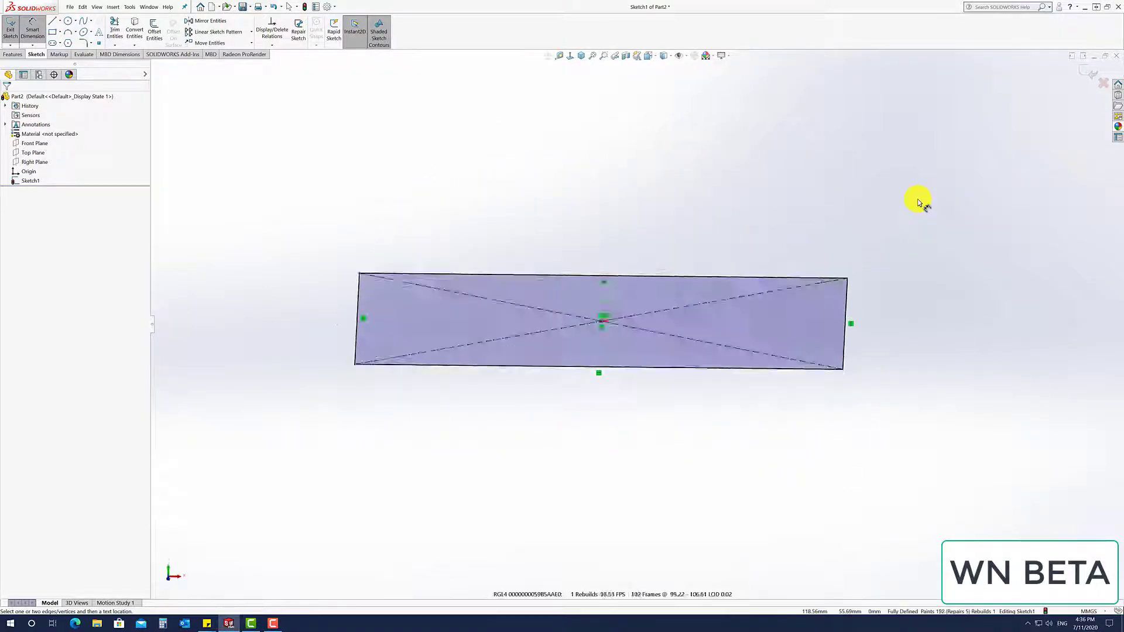
pyautogui.hotkey('ctrl', '7')
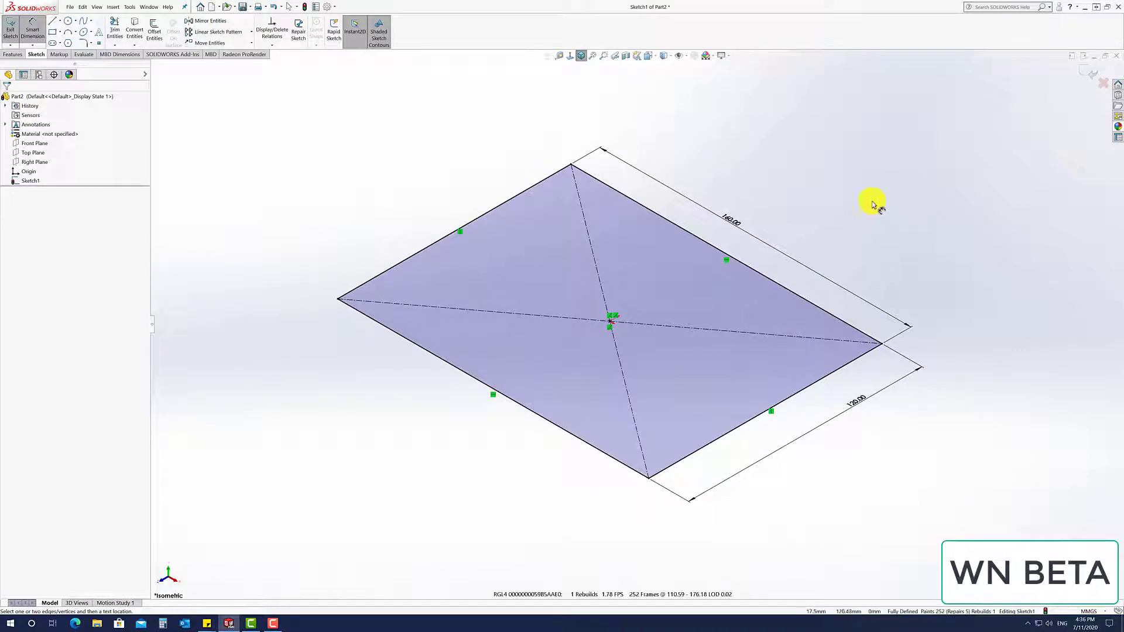
# Exit the sketch and extrude it 10 mm blind into Boss-Extrude1.
pyautogui.click(1087, 77)
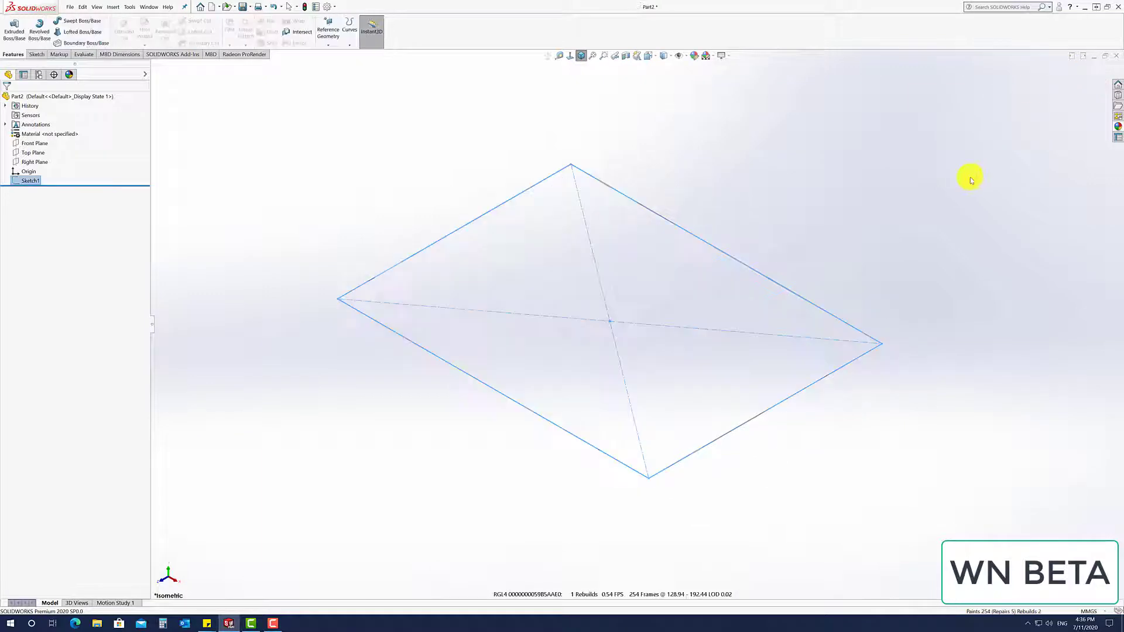
pyautogui.click(375, 145)
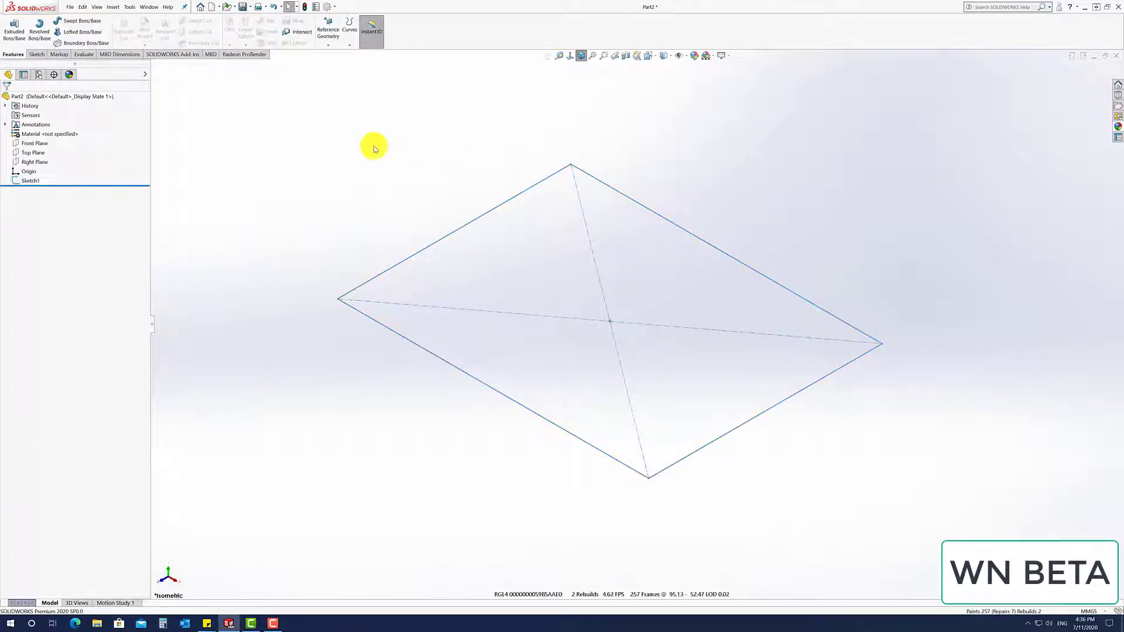
pyautogui.click(14, 34)
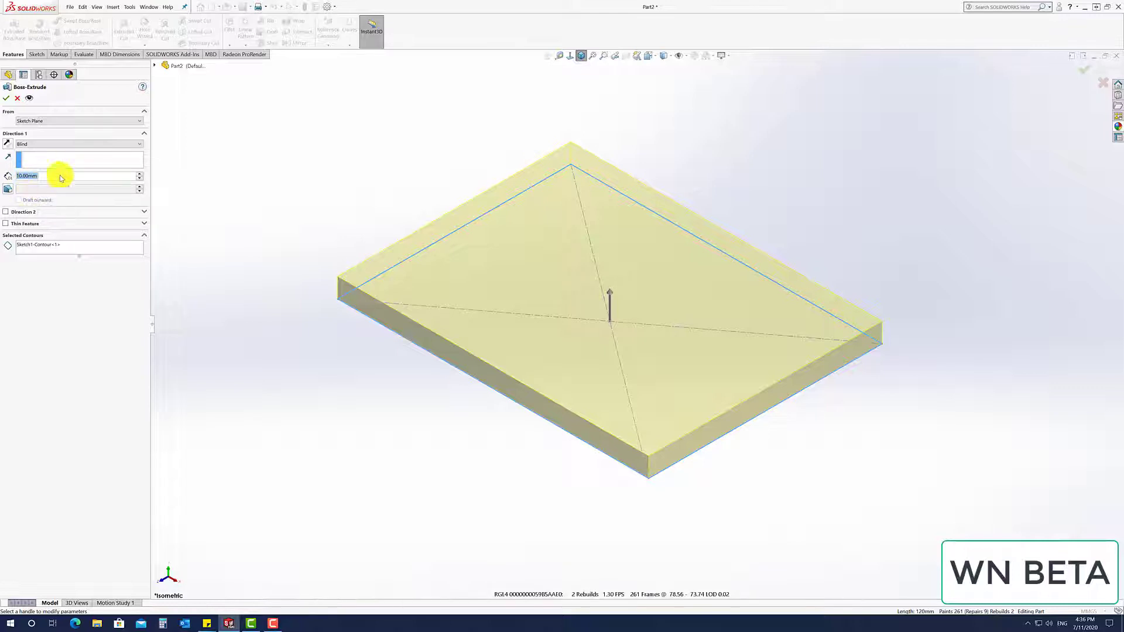
pyautogui.click(8, 101)
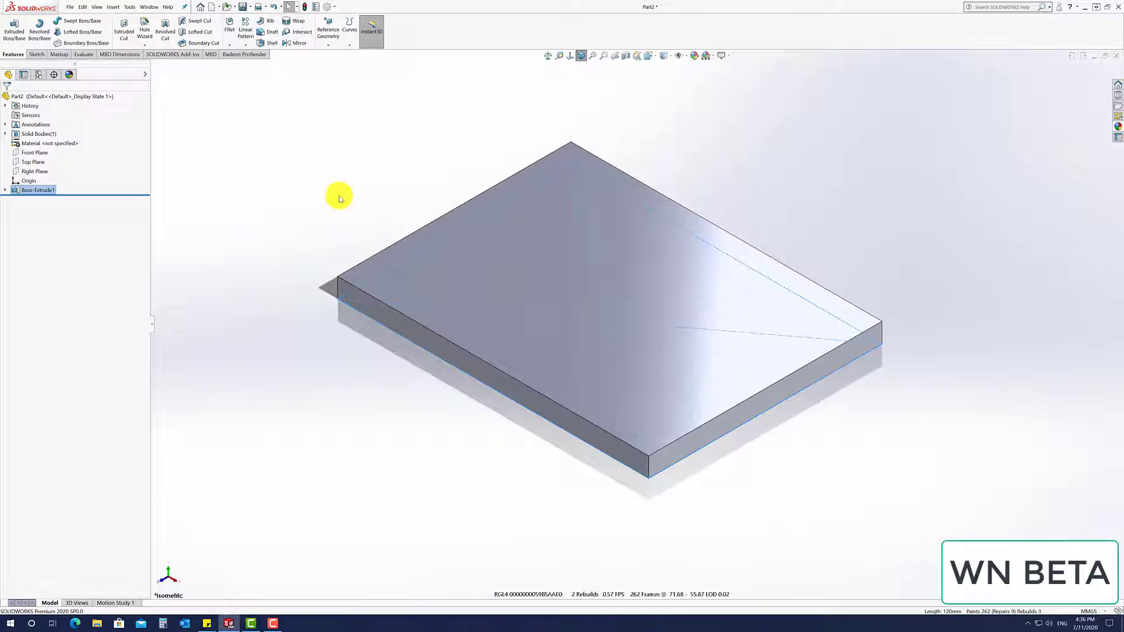
pyautogui.click(343, 197)
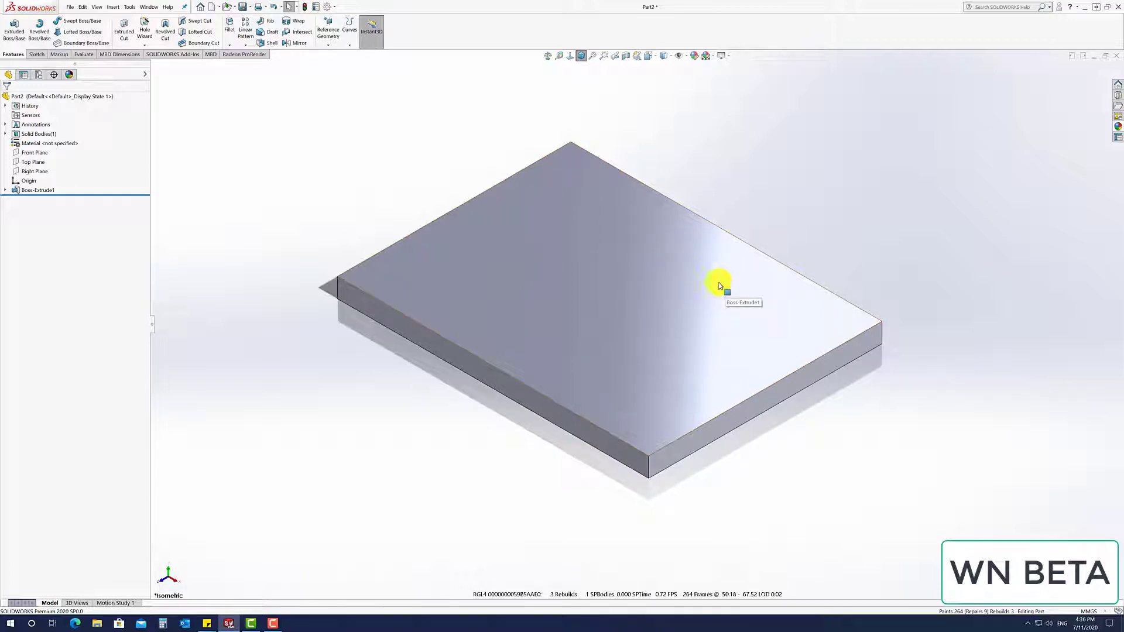
# Select the block's top face and open the appearance editor for the whole Part2.
pyautogui.click(701, 280)
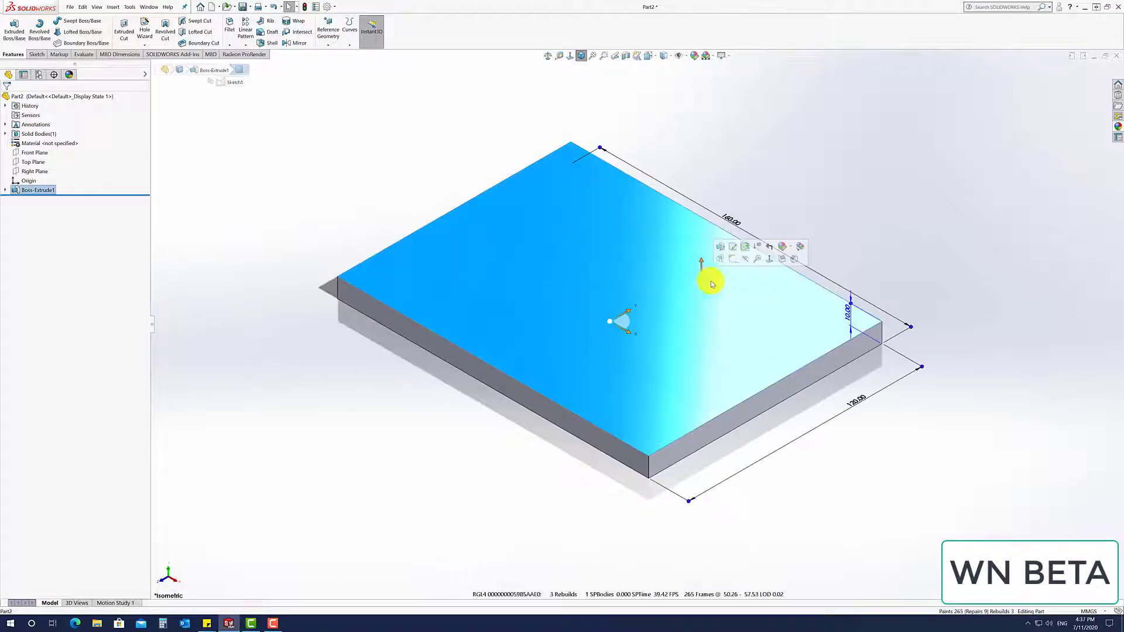
pyautogui.click(792, 249)
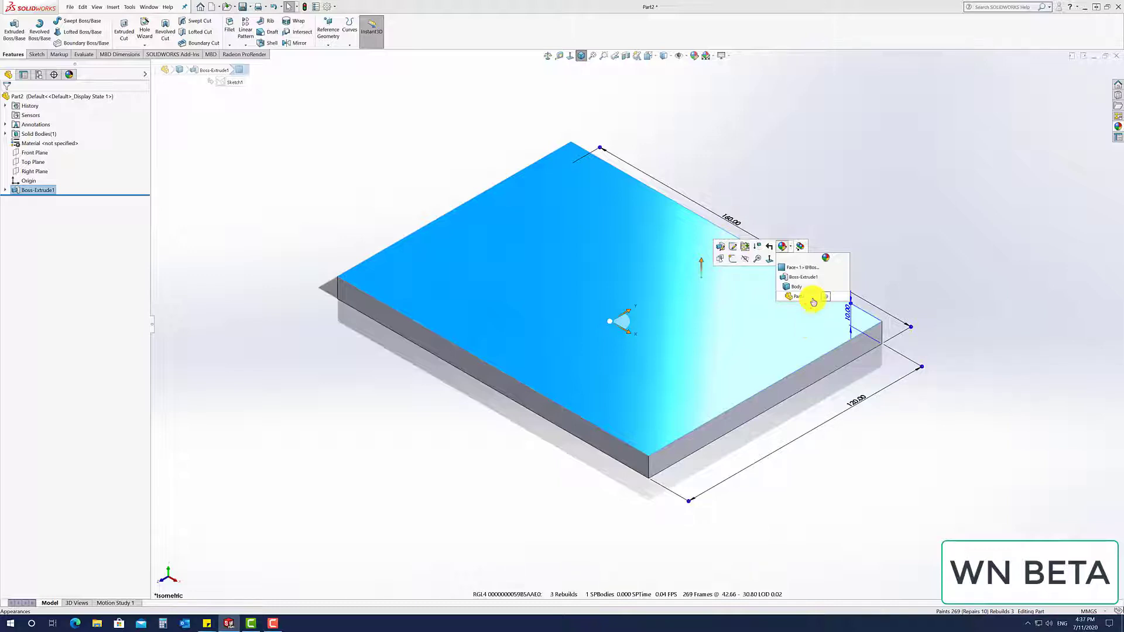
pyautogui.click(814, 300)
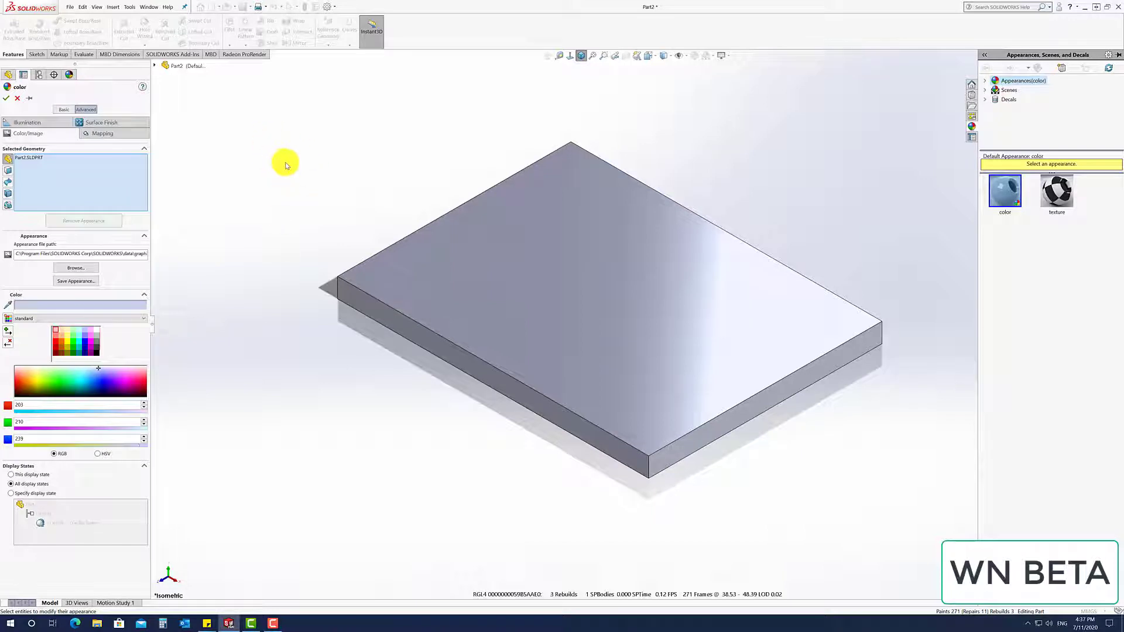
# Set the appearance's surface finish to Diamond Treadplate.
pyautogui.click(100, 125)
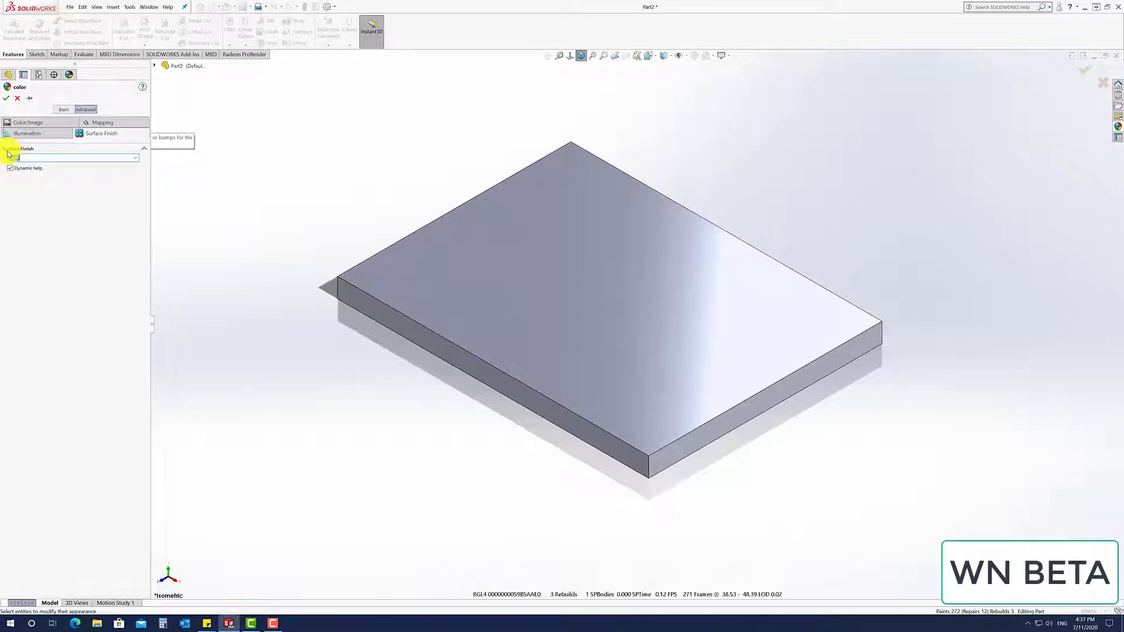
pyautogui.click(135, 160)
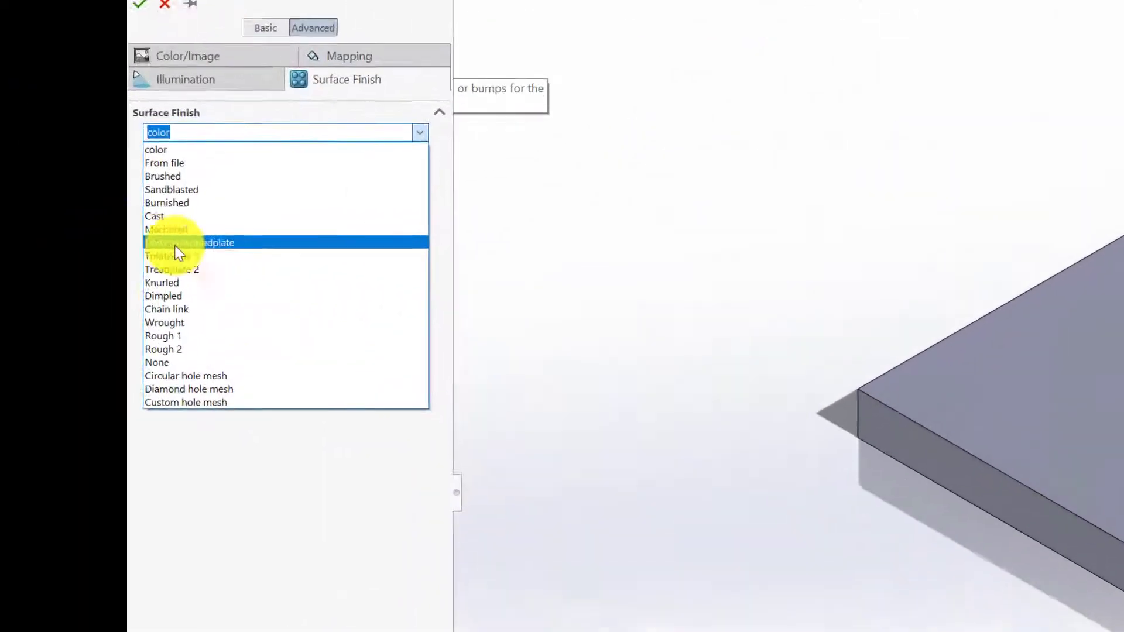
pyautogui.click(246, 243)
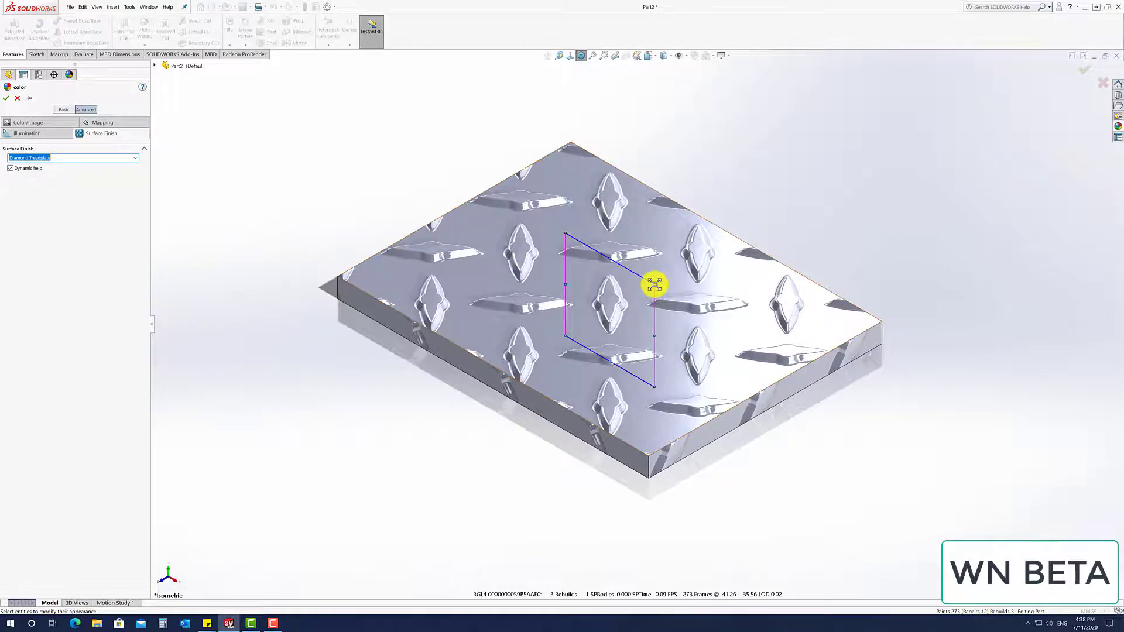
# Rescale the treadplate texture to a fine dense pattern, inspect it, and apply the appearance.
pyautogui.moveTo(654, 284)
pyautogui.mouseDown()
pyautogui.moveTo(708, 271)
pyautogui.moveTo(610, 303)
pyautogui.mouseUp()
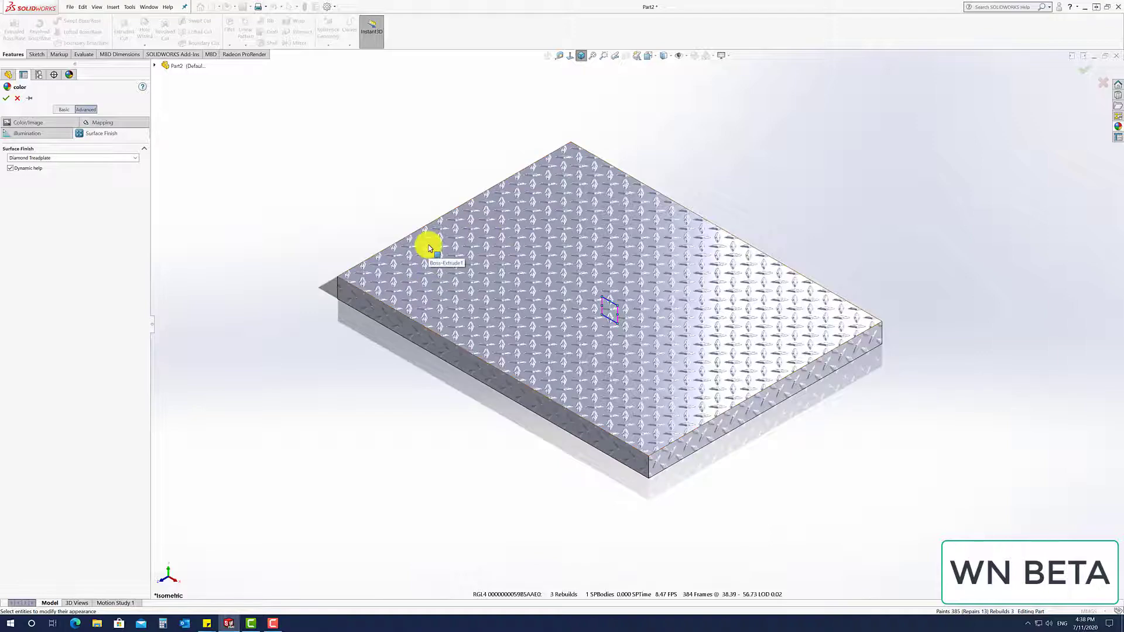
pyautogui.press('Down')
pyautogui.press('Down')
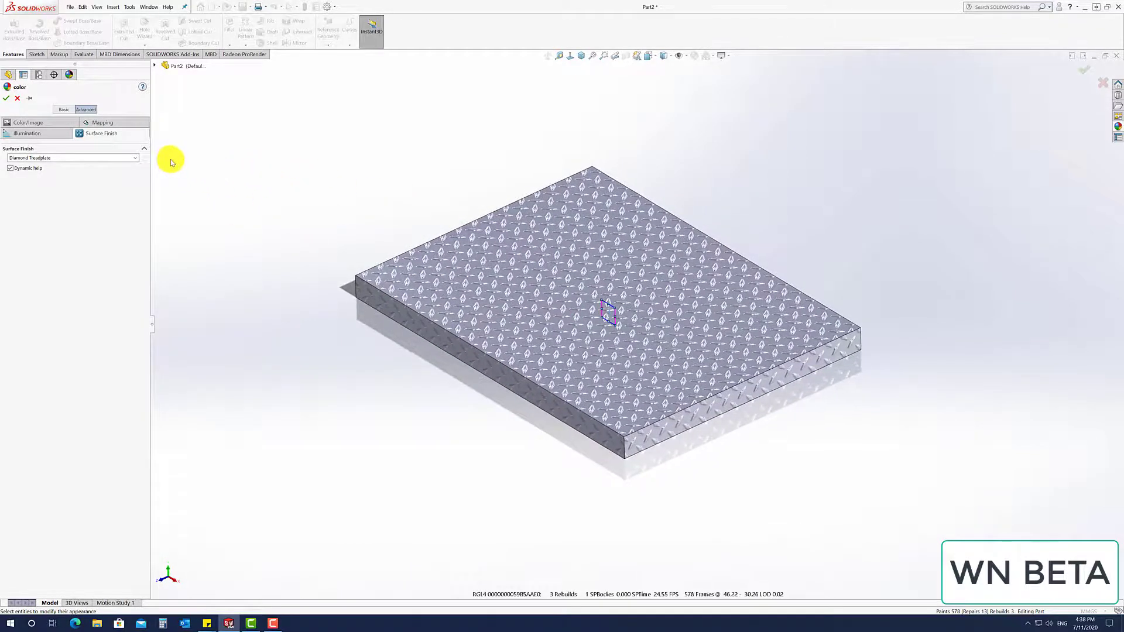
pyautogui.hotkey('ctrl', '7')
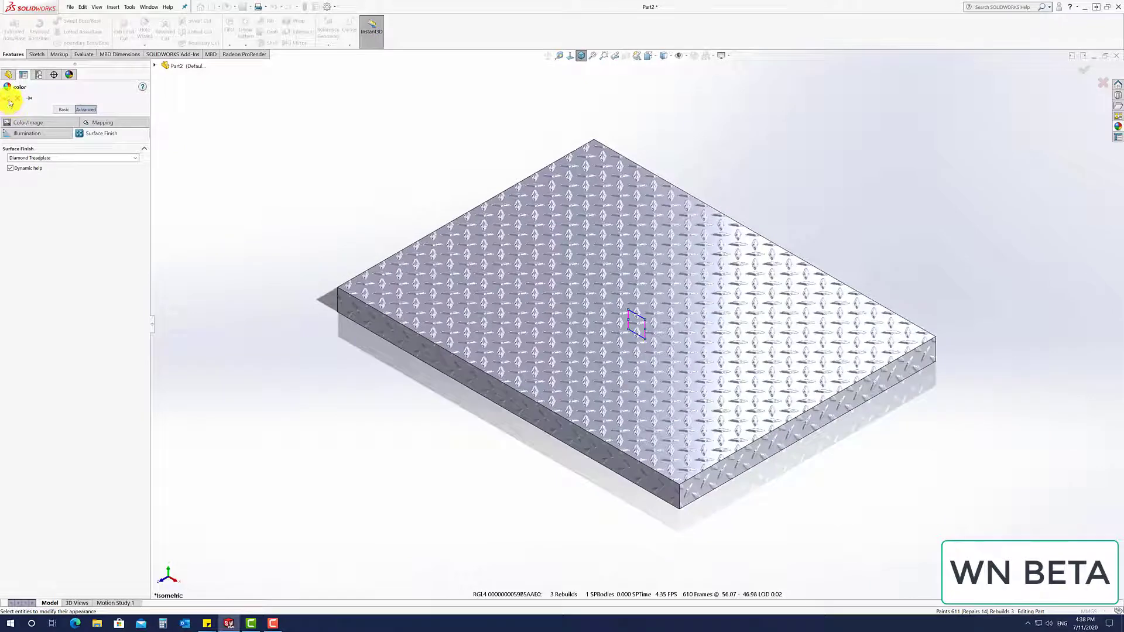
pyautogui.hotkey('shift', 'Down')
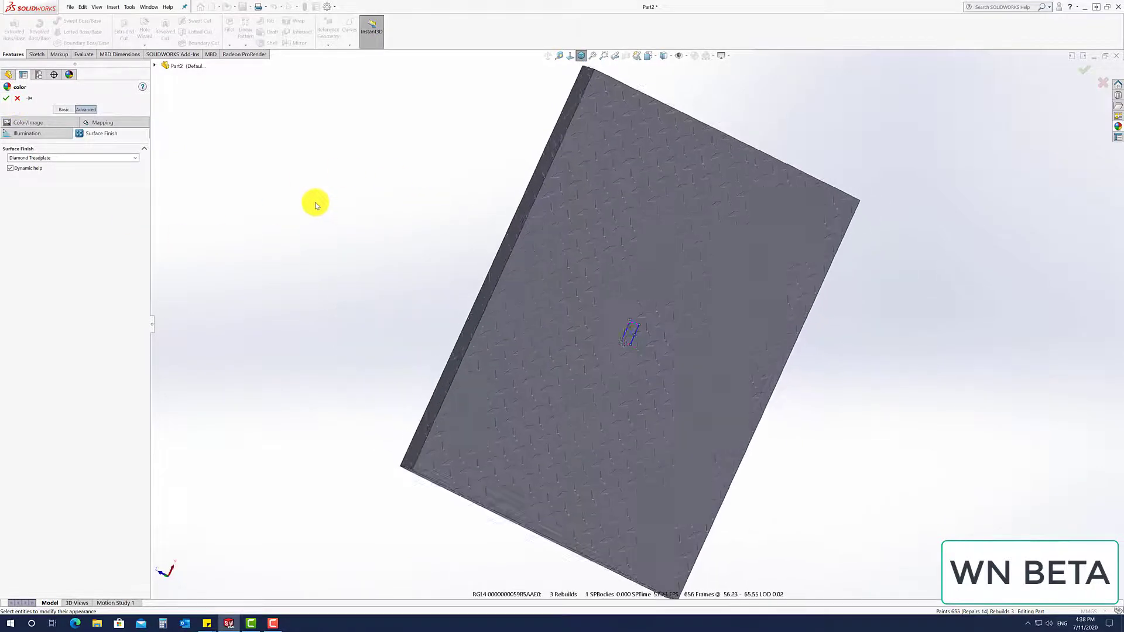
pyautogui.hotkey('shift', 'Up')
pyautogui.hotkey('shift', 'Up')
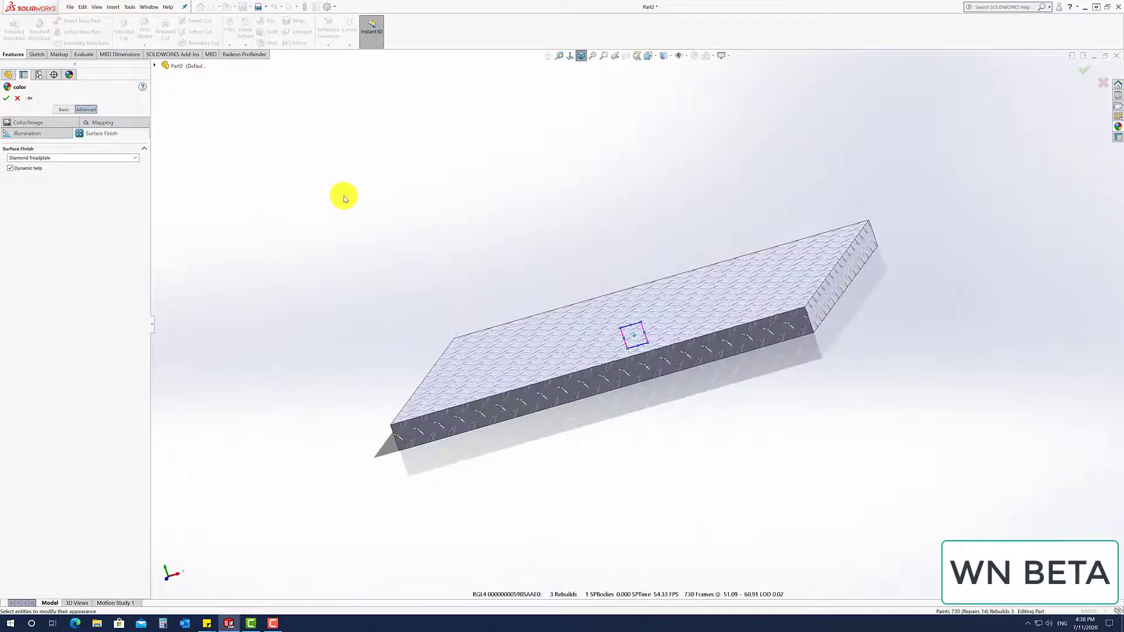
pyautogui.press('Up')
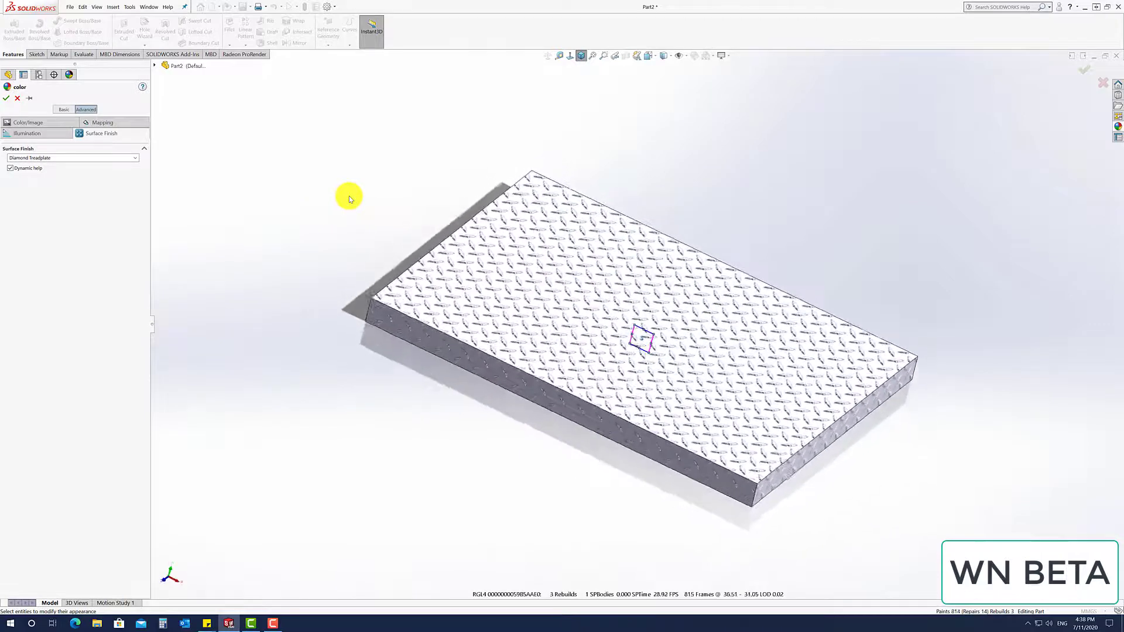
pyautogui.hotkey('ctrl', '7')
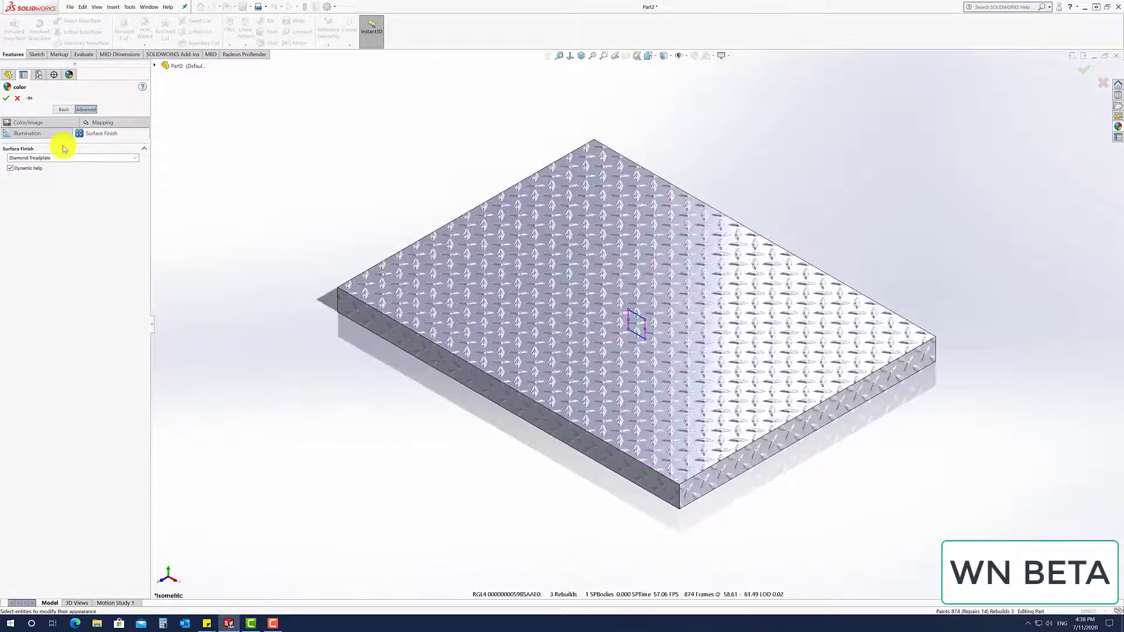
pyautogui.click(9, 99)
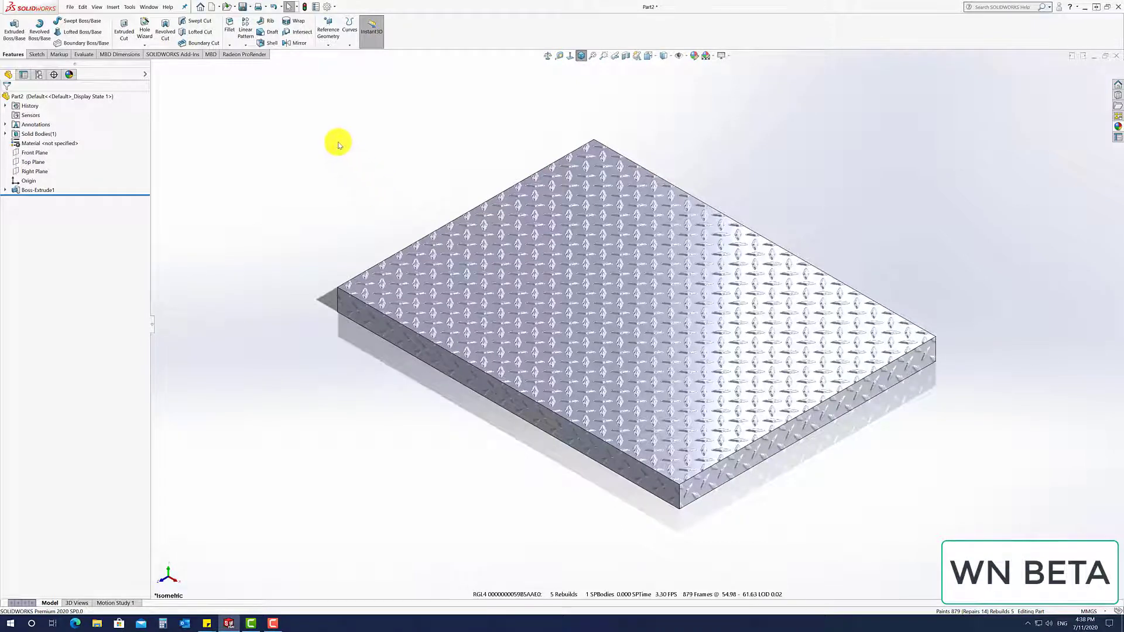
# Create a new blank part document, Part3, from the Part template.
pyautogui.hotkey('ctrl', 'n')
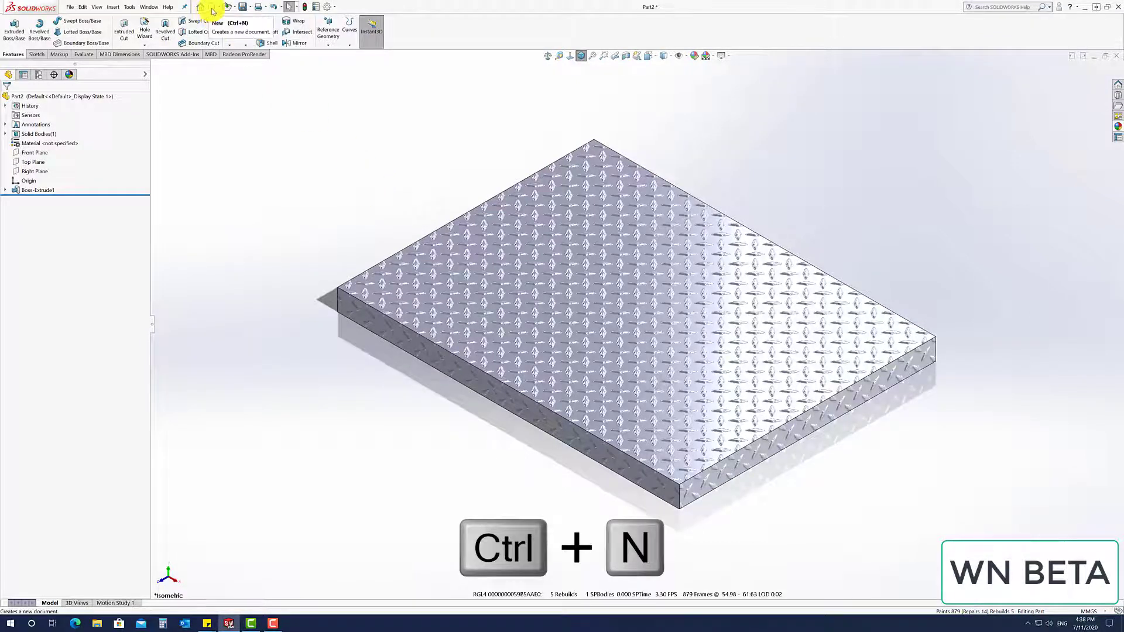
pyautogui.click(212, 11)
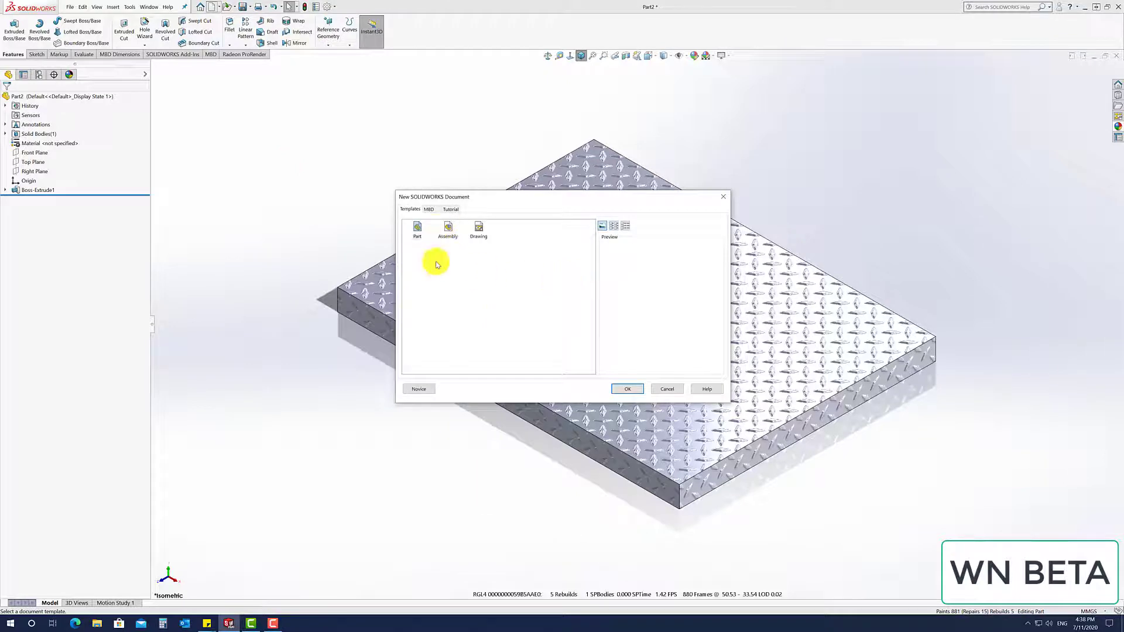
pyautogui.click(629, 390)
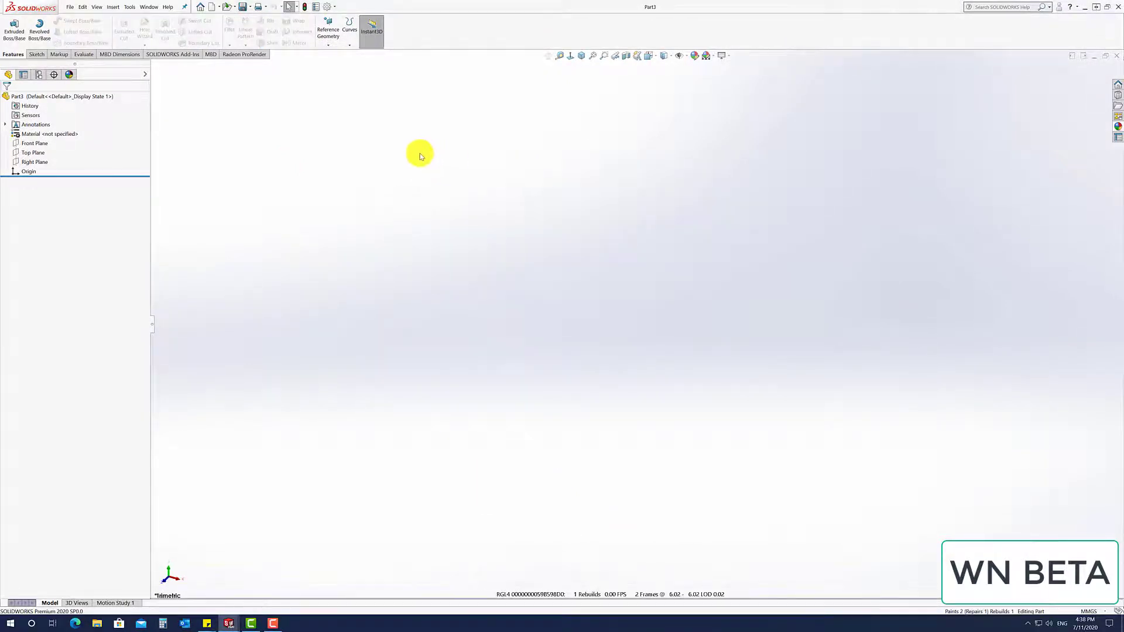
# Sketch a center rectangle on the Top Plane anchored at the origin.
pyautogui.click(33, 152)
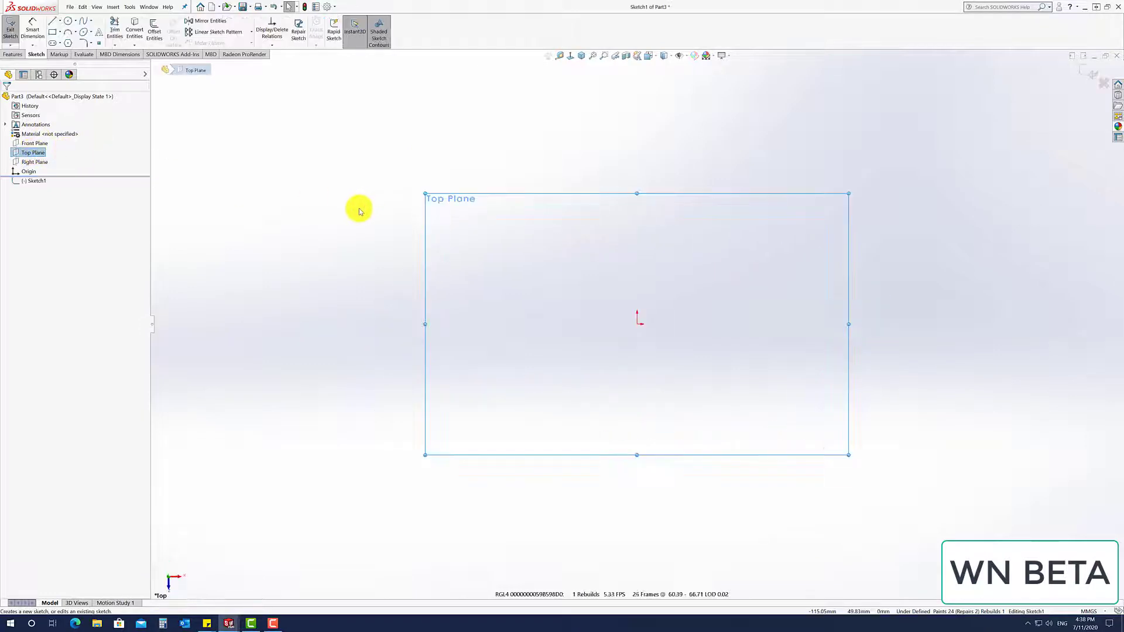
pyautogui.click(52, 32)
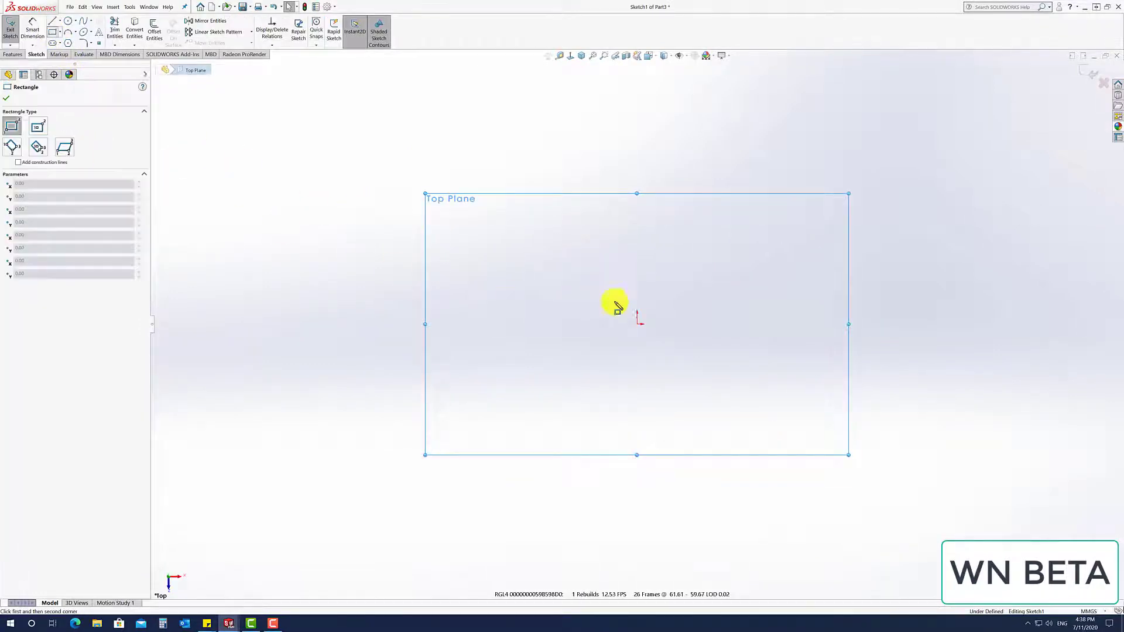
pyautogui.click(38, 126)
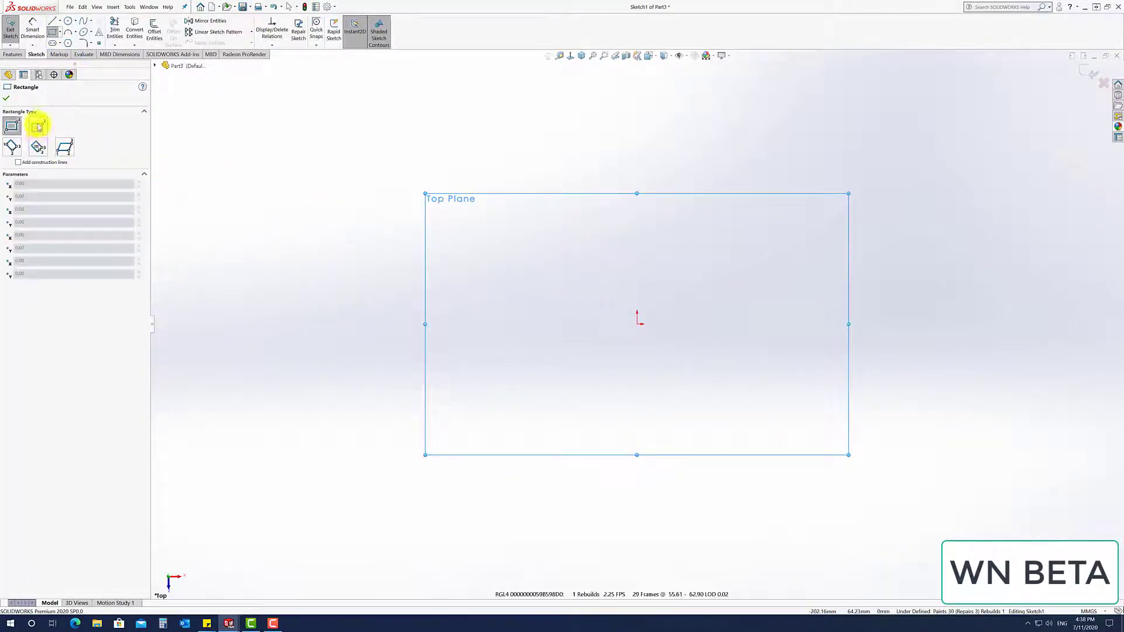
pyautogui.click(637, 324)
pyautogui.click(812, 229)
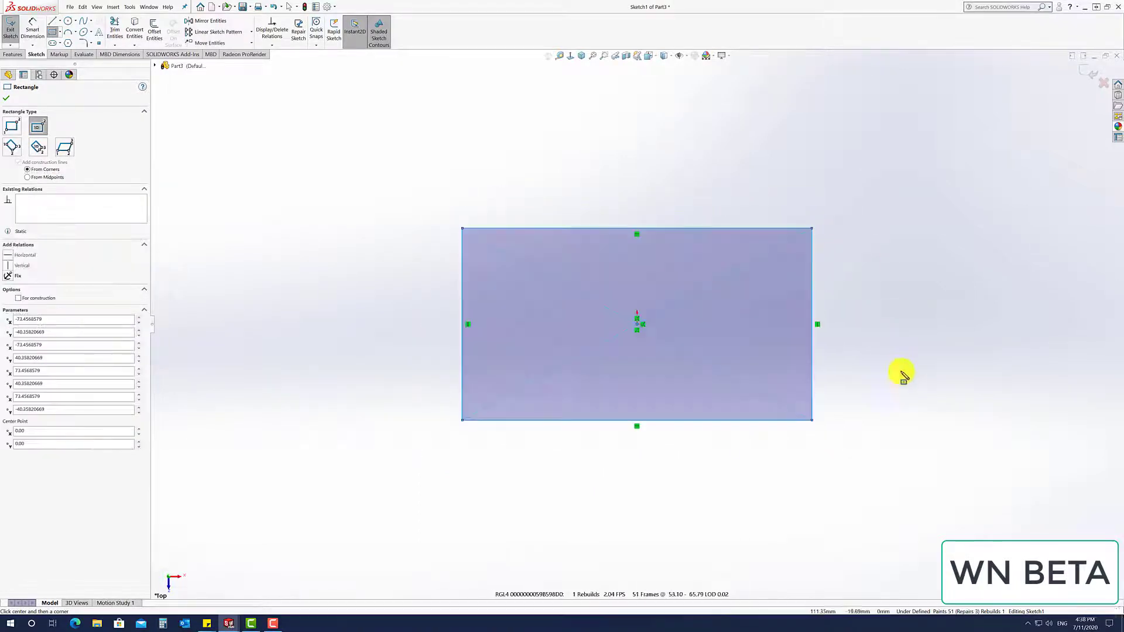
# Dimension the rectangle 160 wide by 120 tall and exit the sketch.
pyautogui.press('d')
pyautogui.click(715, 229)
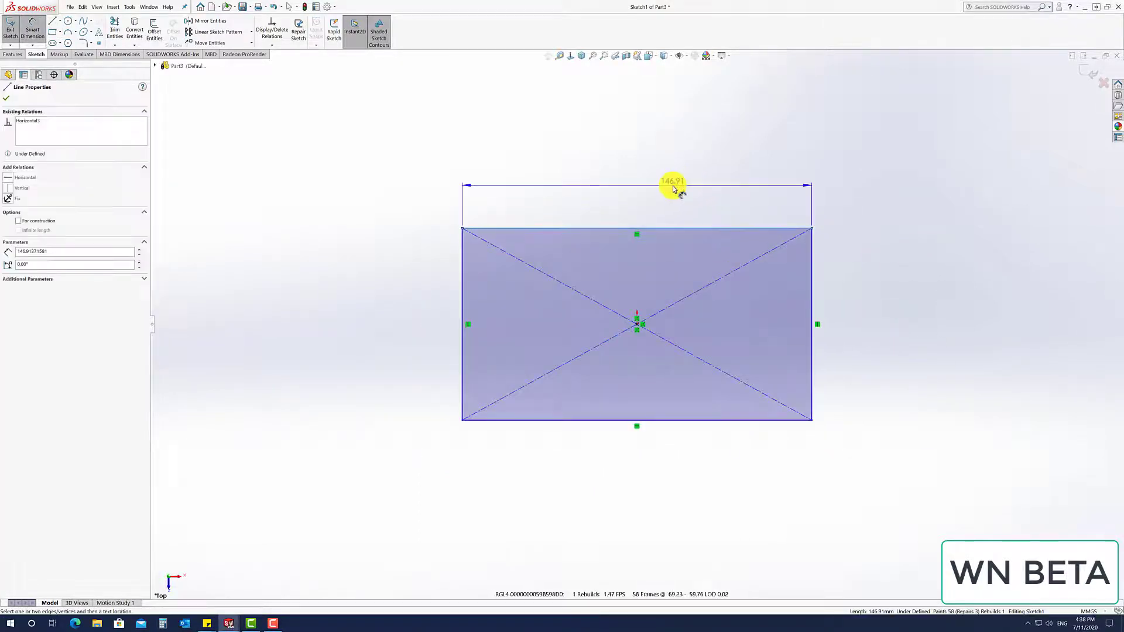
pyautogui.click(674, 189)
pyautogui.write('160')
pyautogui.press('Return')
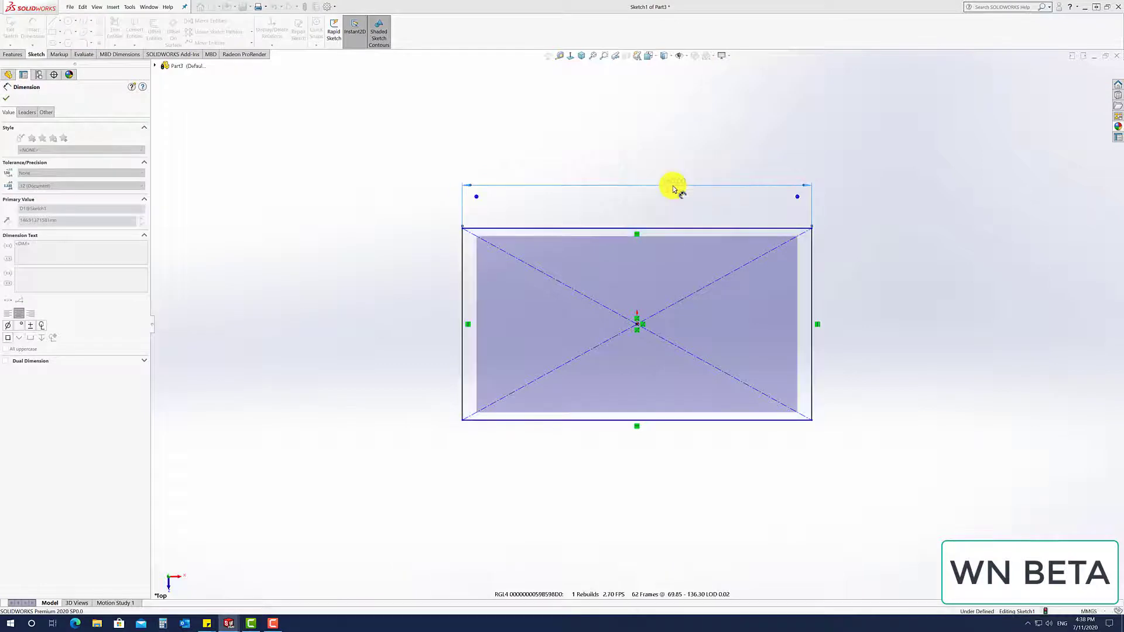
pyautogui.click(812, 272)
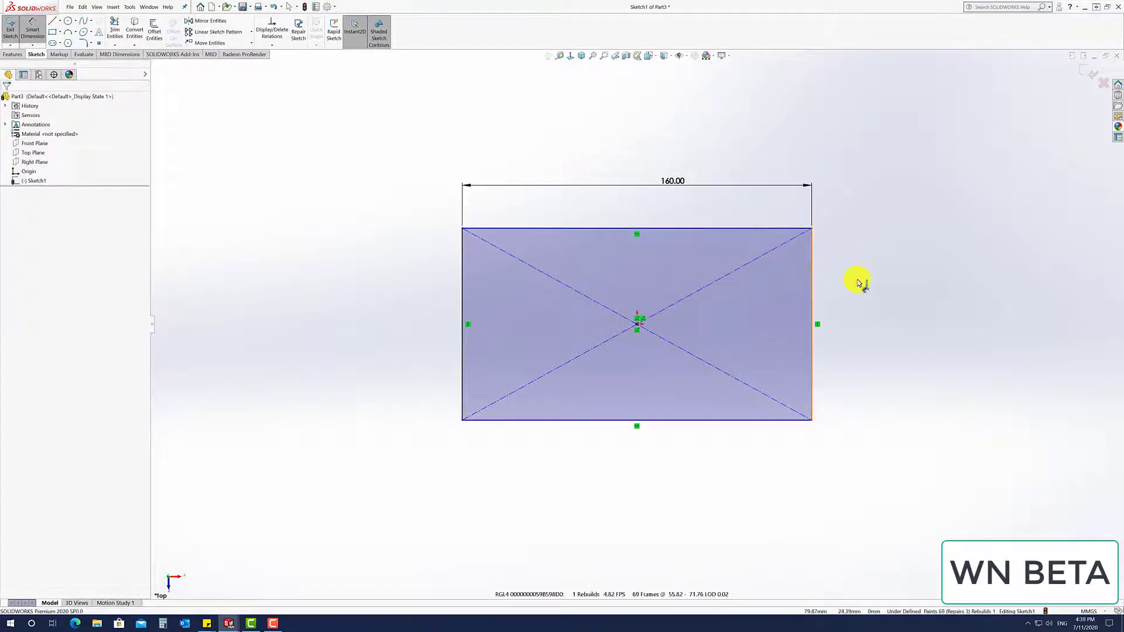
pyautogui.click(859, 285)
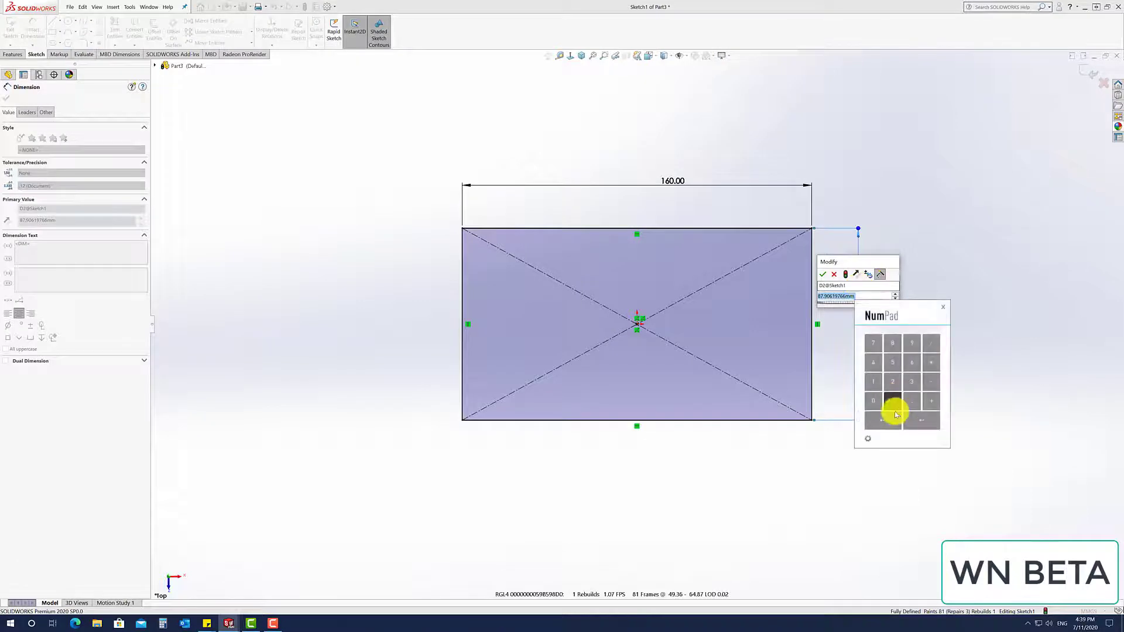
pyautogui.click(873, 386)
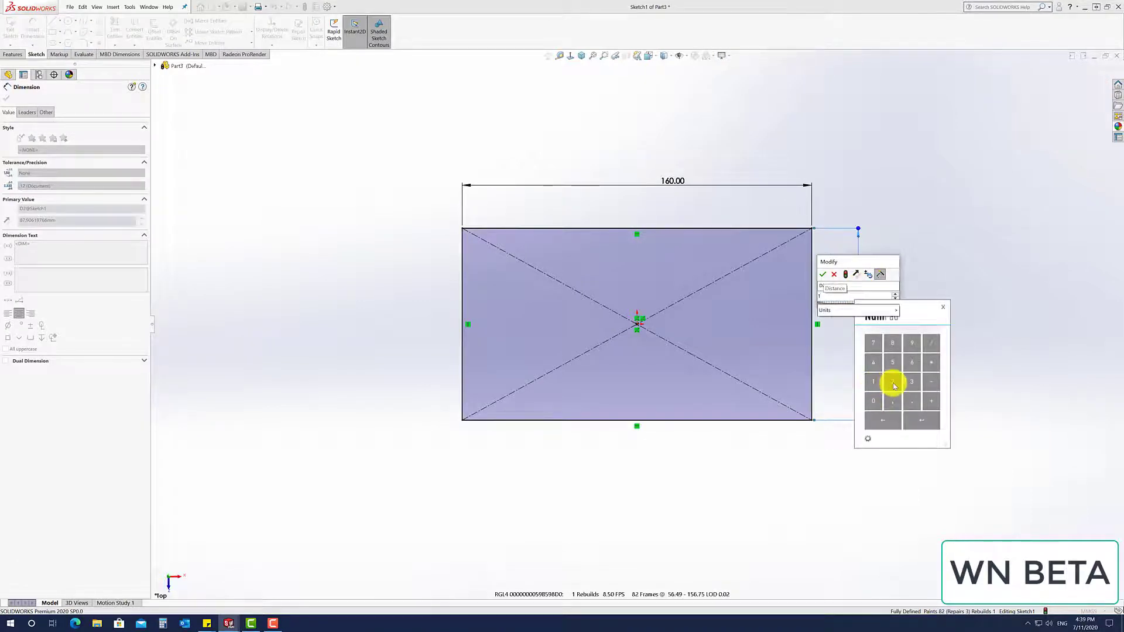
pyautogui.click(874, 401)
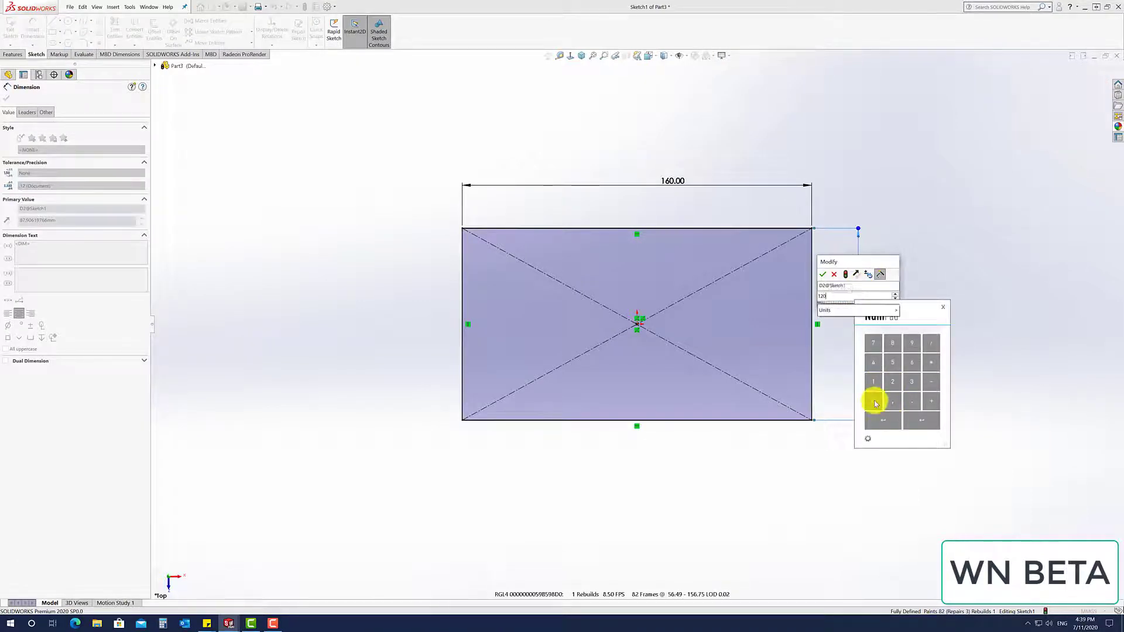
pyautogui.click(922, 420)
pyautogui.press('Escape')
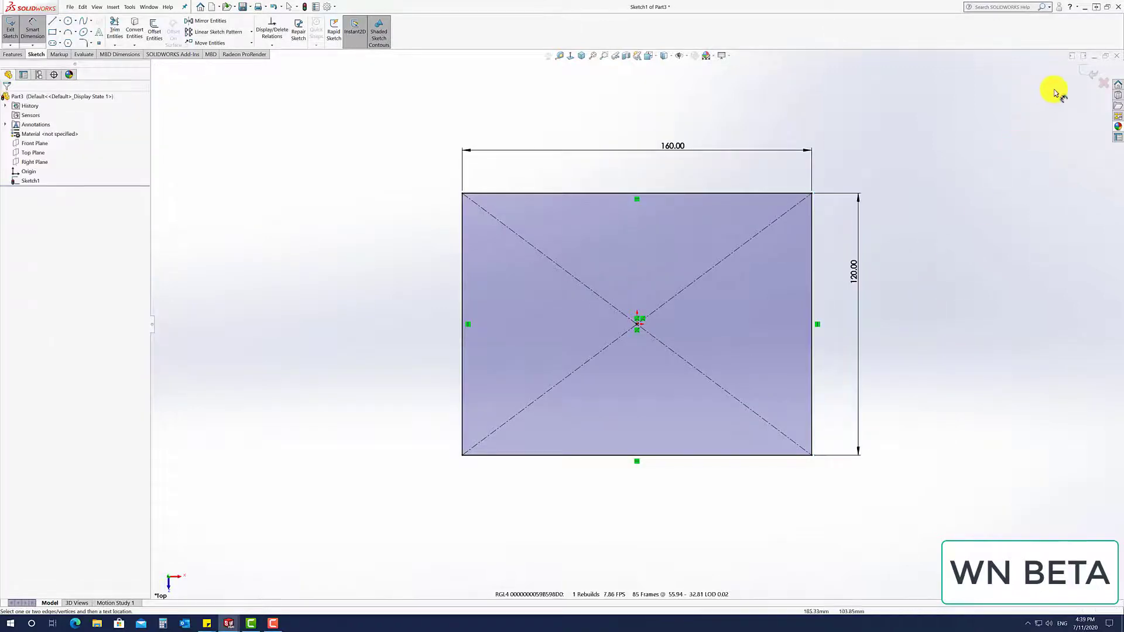
pyautogui.click(1087, 78)
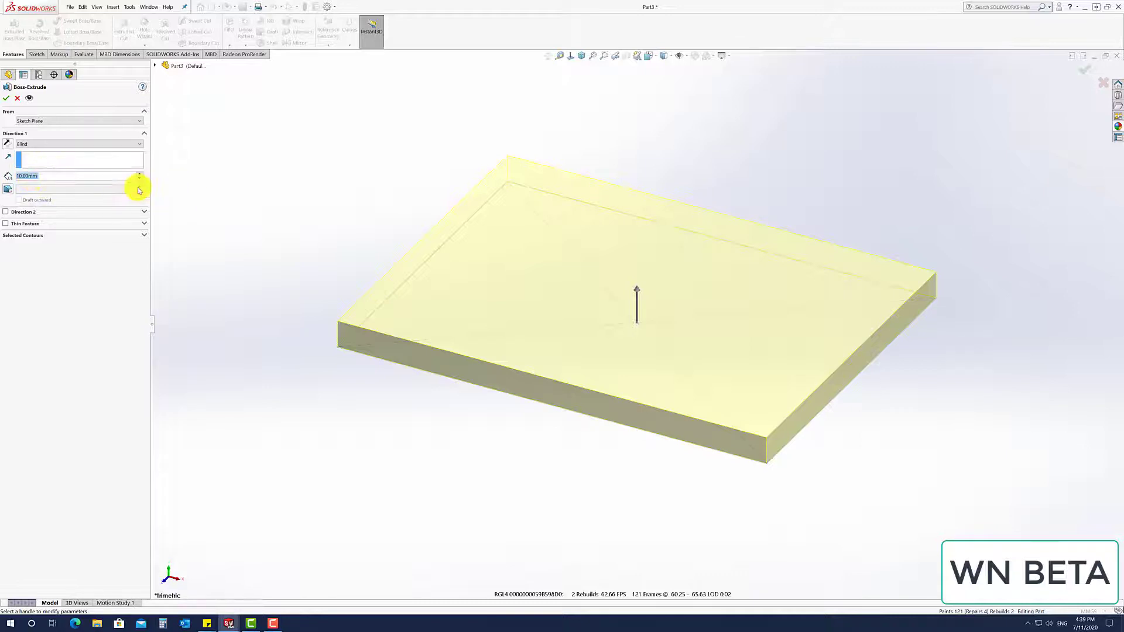
pyautogui.scroll(1, 139, 190)
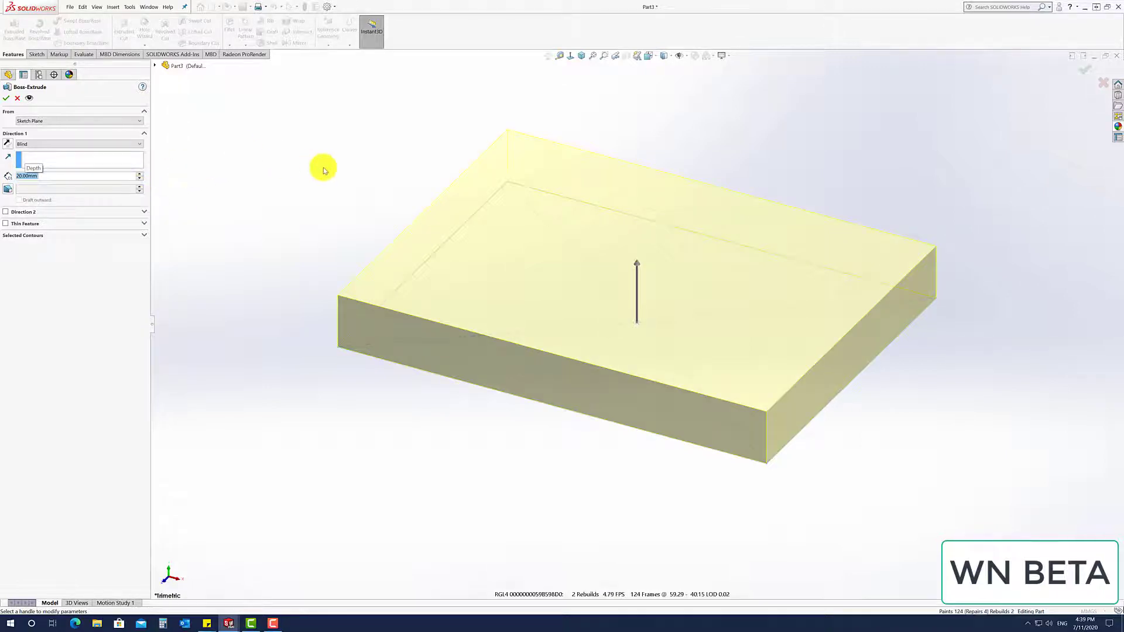
pyautogui.click(6, 99)
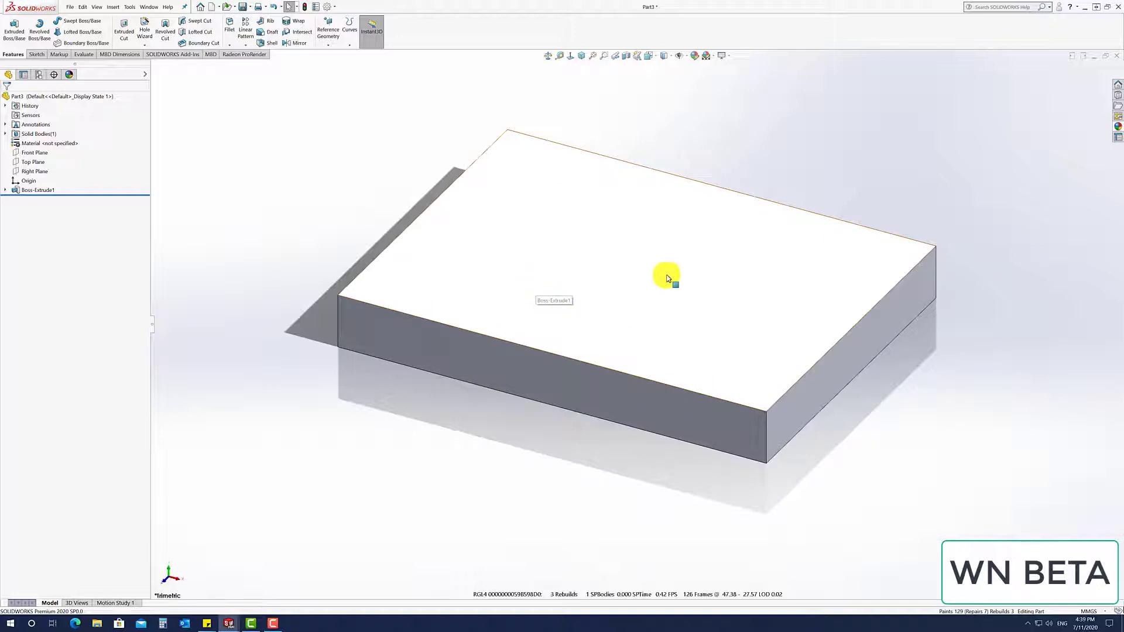
# Open the appearance editor for Part3's top face only and browse for an appearance file.
pyautogui.click(681, 252)
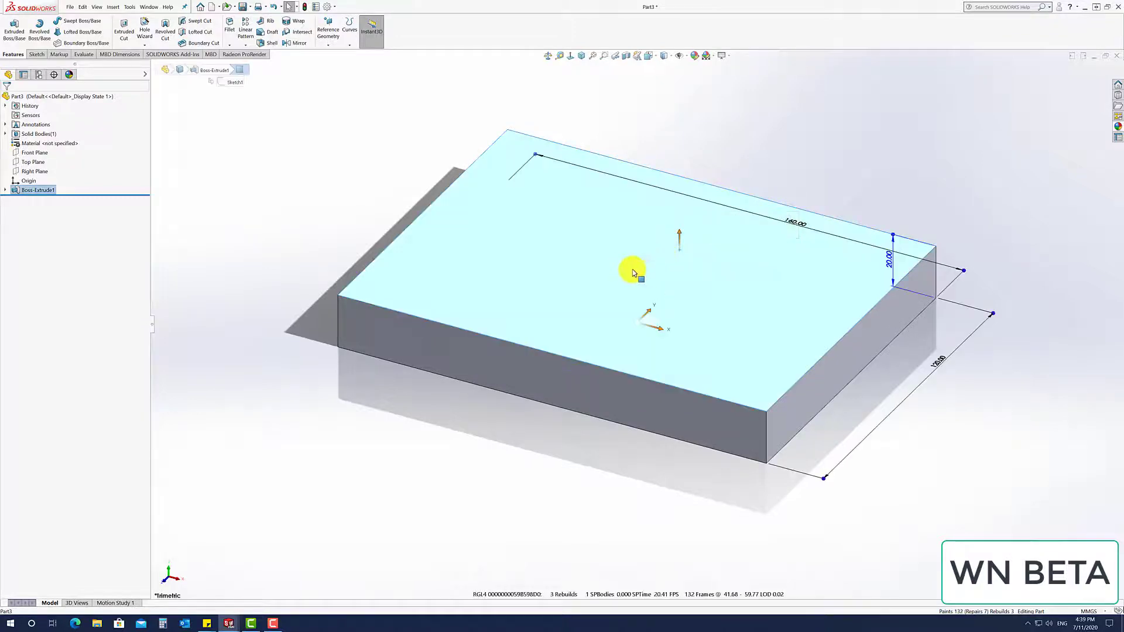
pyautogui.click(742, 139)
pyautogui.click(631, 243)
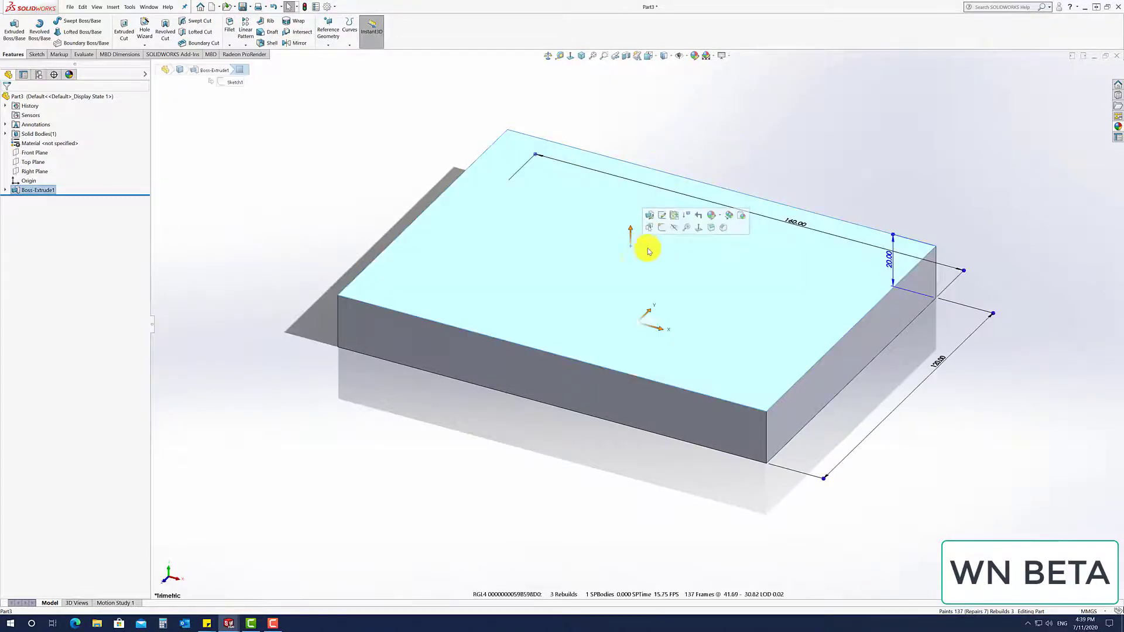
pyautogui.click(721, 219)
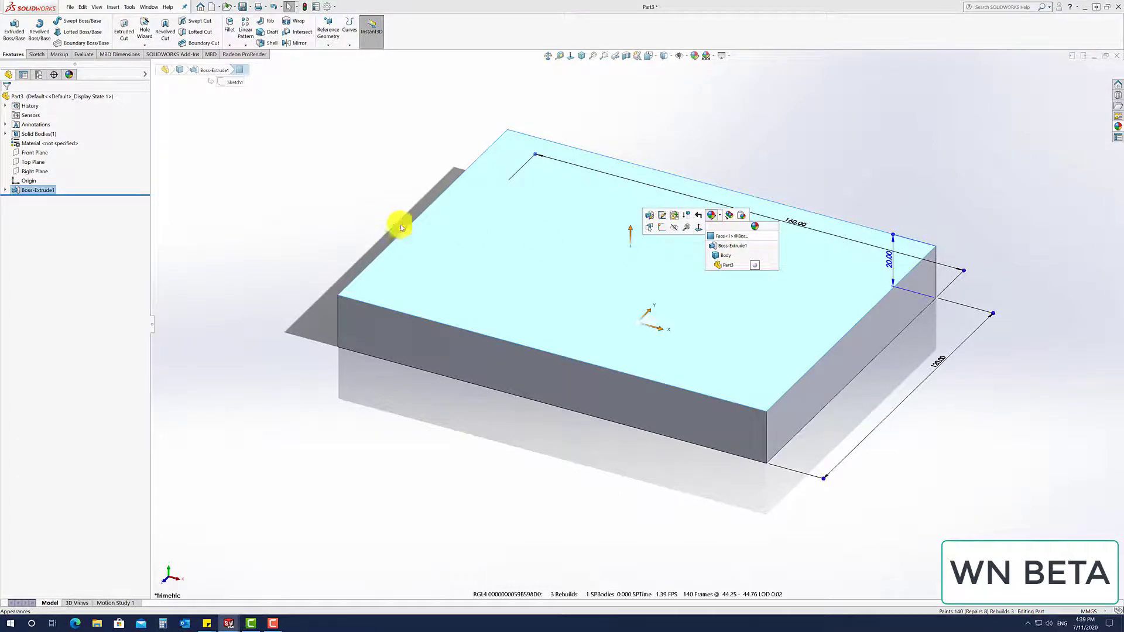
pyautogui.click(683, 240)
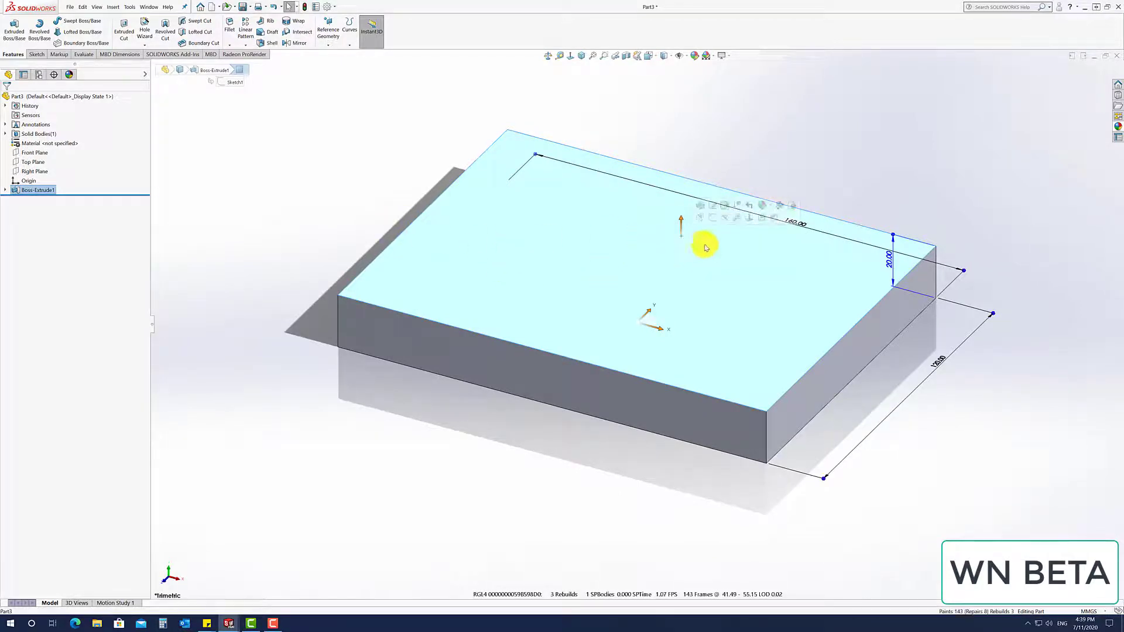
pyautogui.click(762, 205)
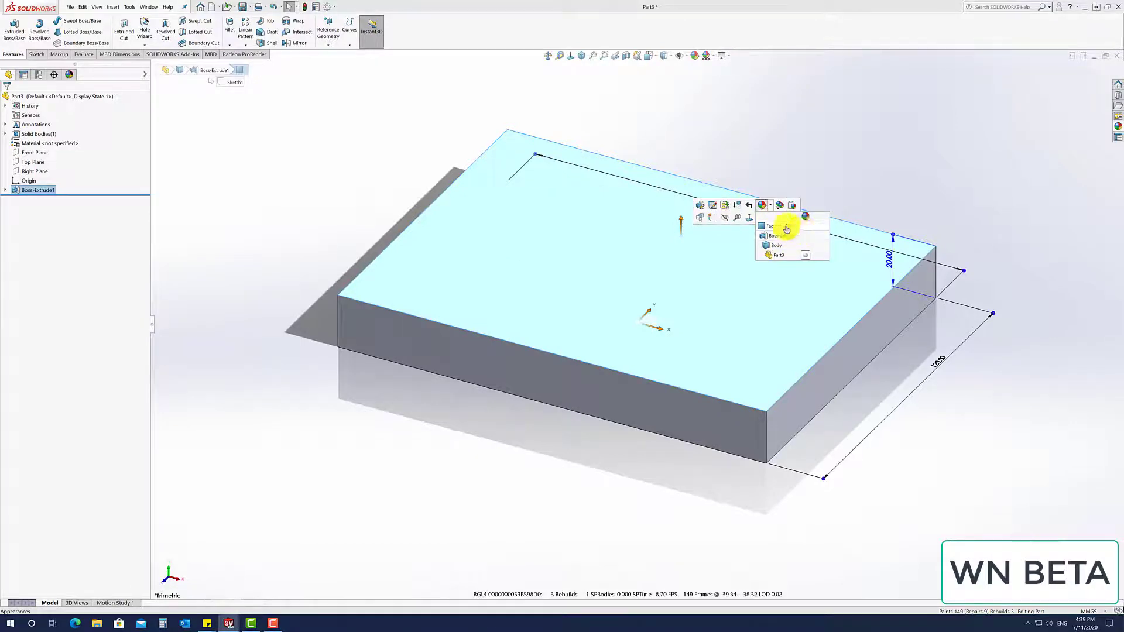
pyautogui.click(779, 227)
pyautogui.click(761, 236)
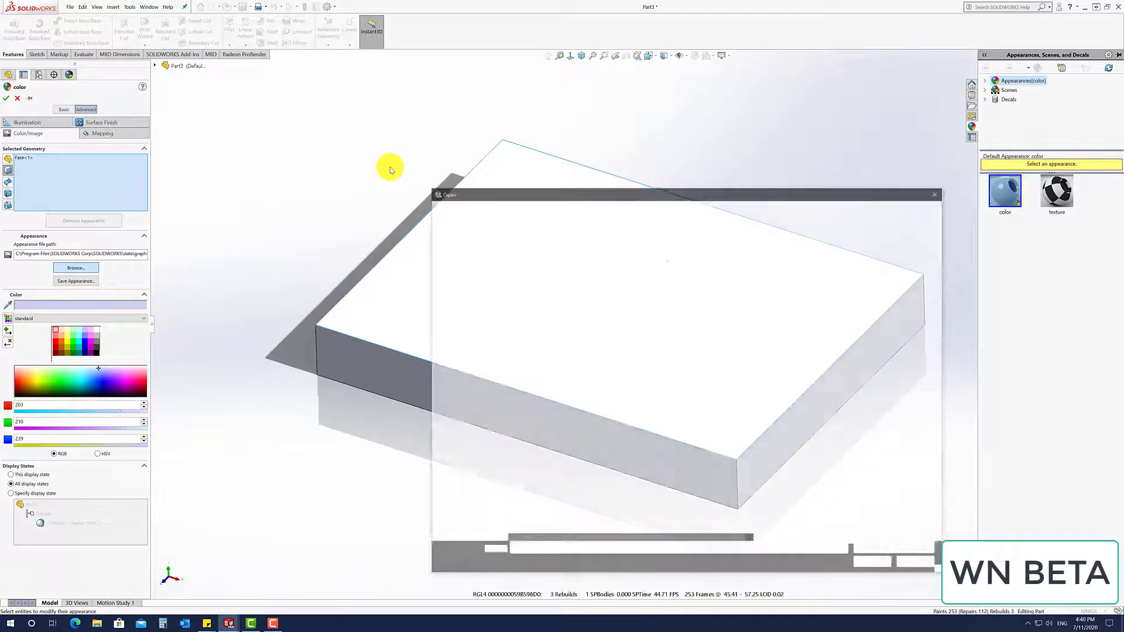
# Apply the amd-rx-vega-64 Radeon JPG from Pictures > AMD Vega 64 as the top-face texture.
pyautogui.moveTo(688, 191); pyautogui.dragTo(581, 128)
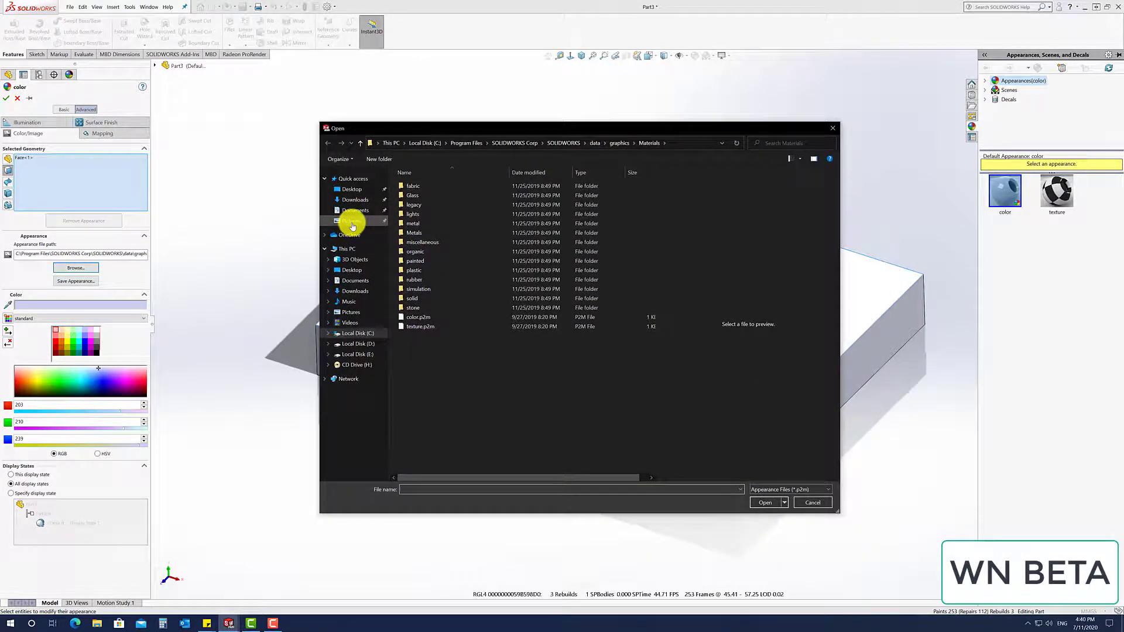
pyautogui.click(352, 221)
pyautogui.doubleClick(427, 195)
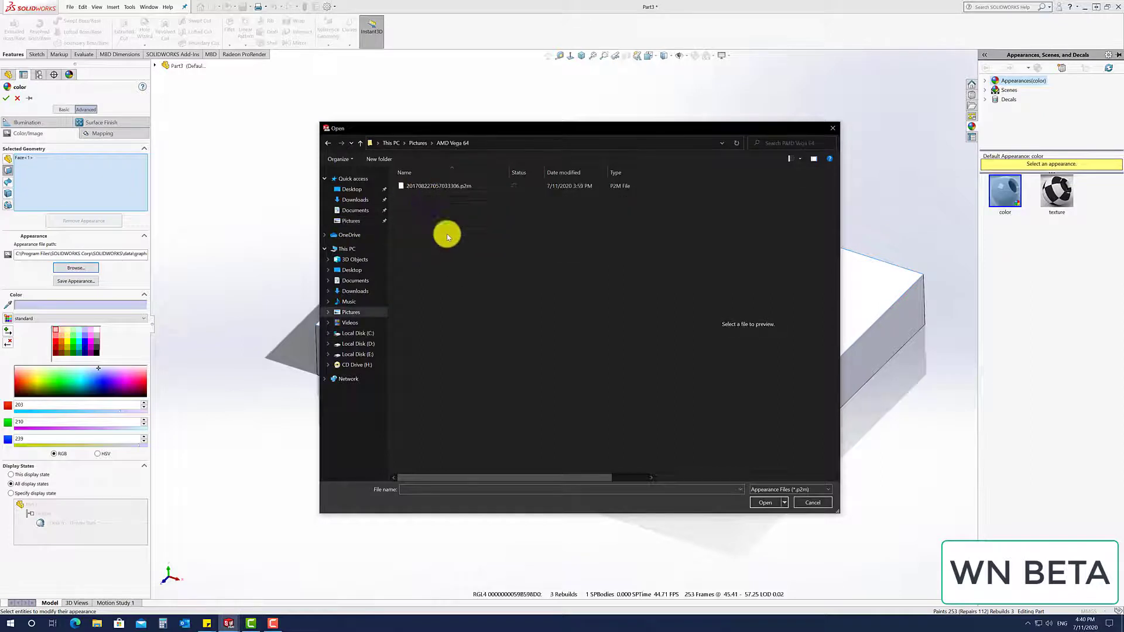
pyautogui.click(770, 492)
pyautogui.click(790, 577)
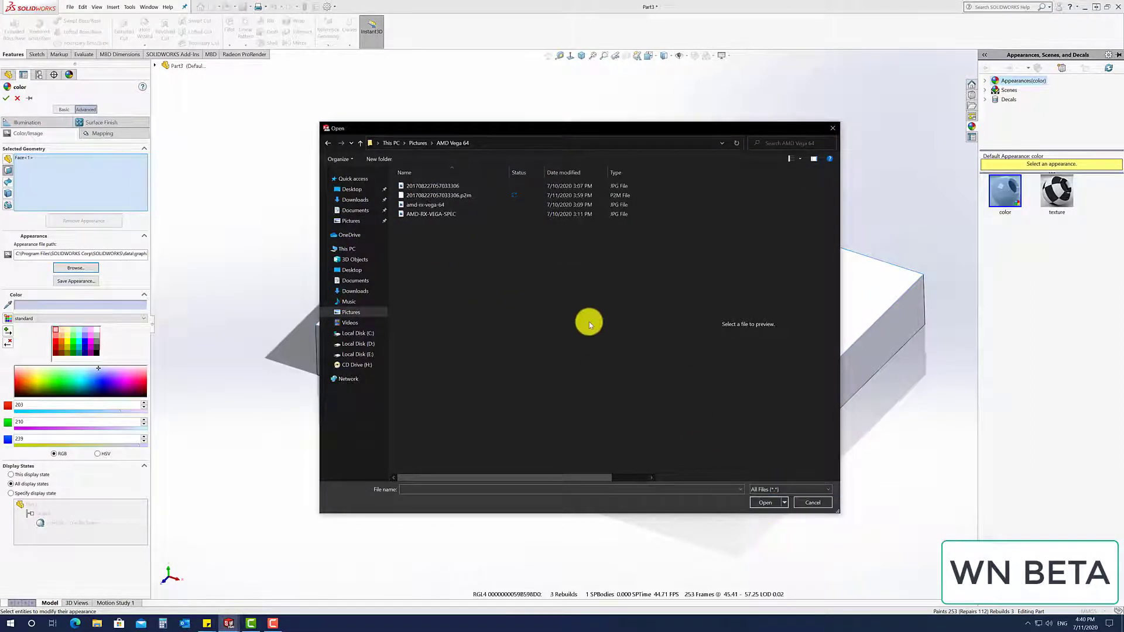
pyautogui.click(432, 205)
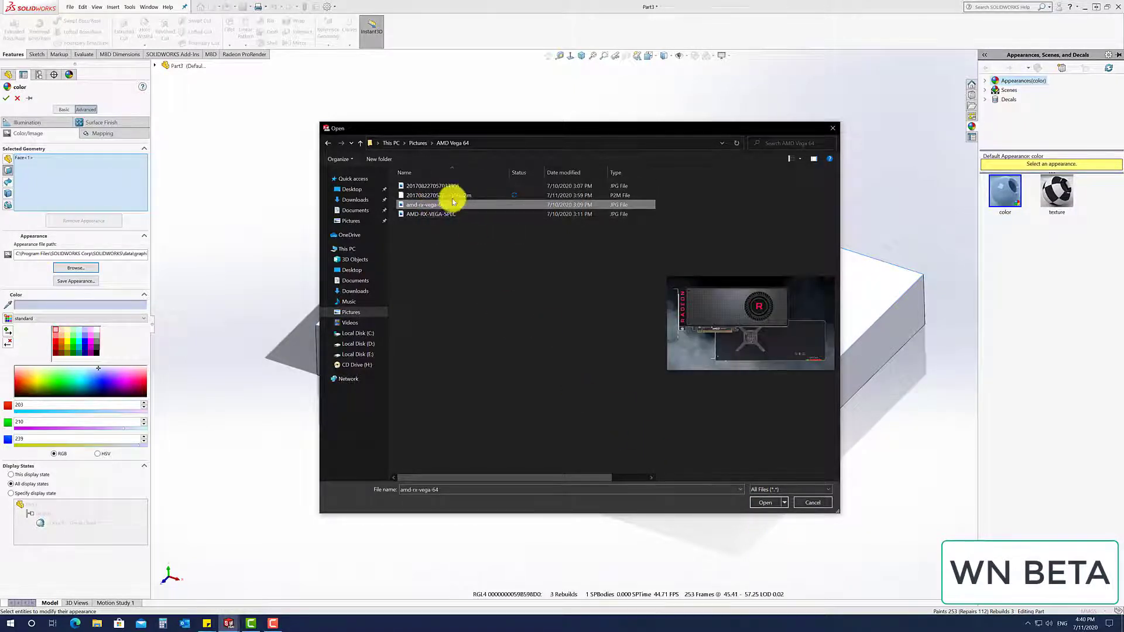
pyautogui.click(450, 187)
pyautogui.click(766, 503)
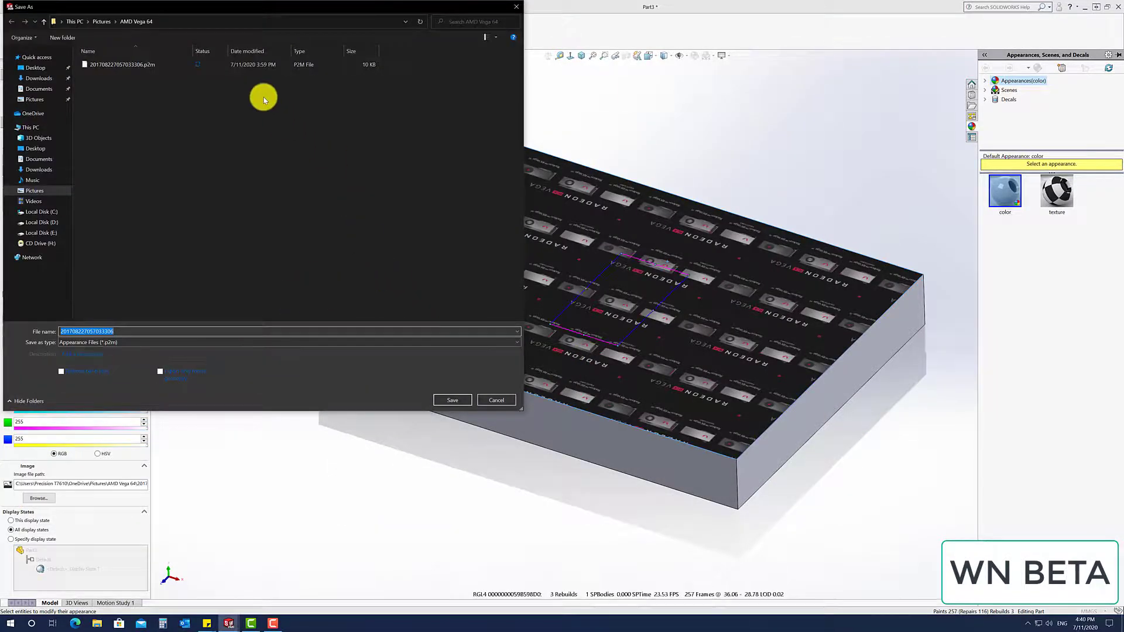
# Save the Vega appearance under its existing name, replacing the old .p2m file.
pyautogui.moveTo(70, 8); pyautogui.dragTo(86, 37)
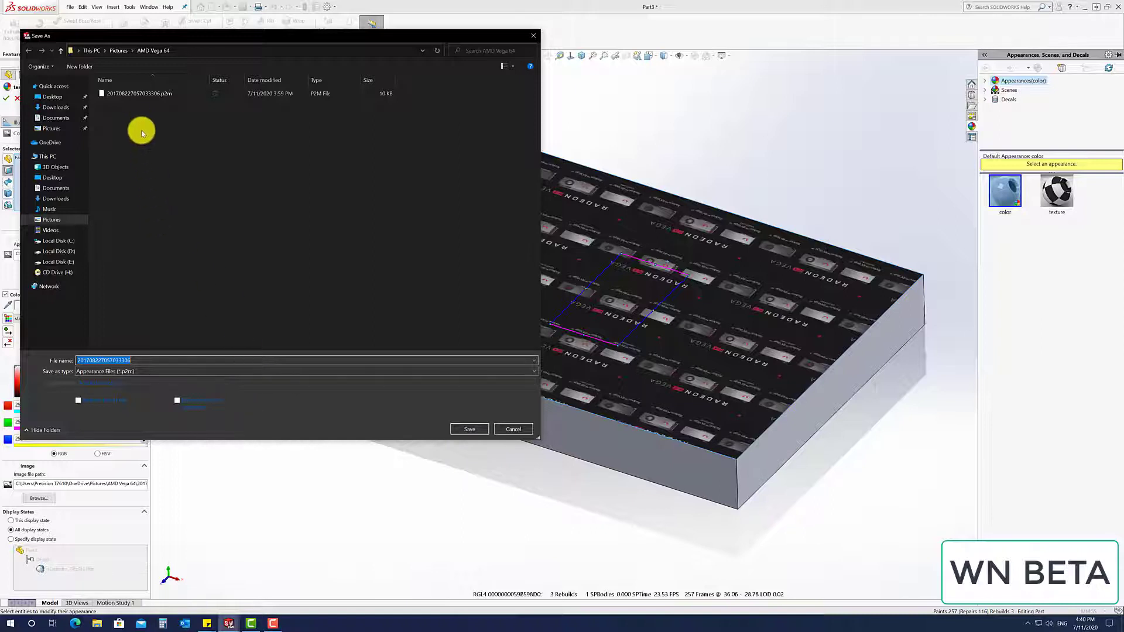
pyautogui.click(473, 429)
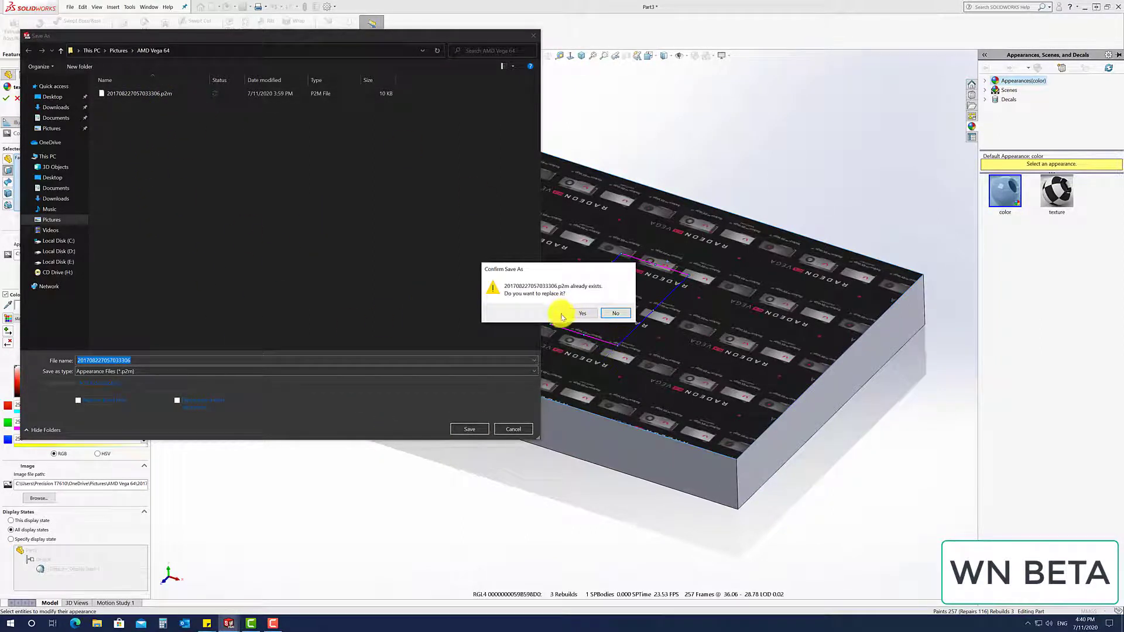
pyautogui.click(583, 315)
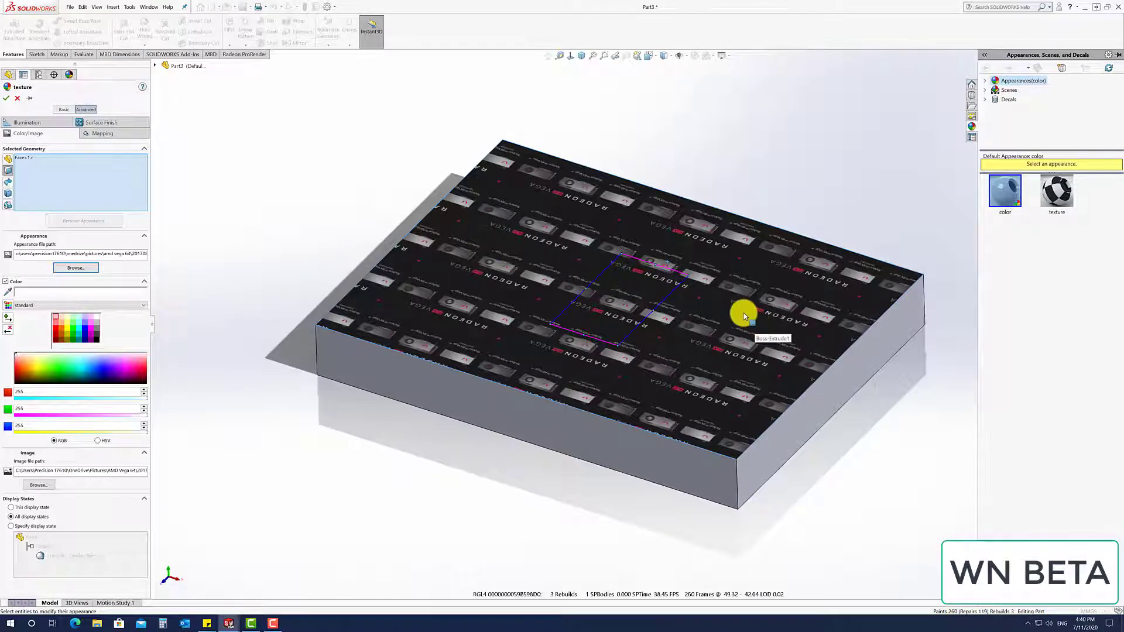
pyautogui.press('Left')
pyautogui.press('Left')
pyautogui.press('Left')
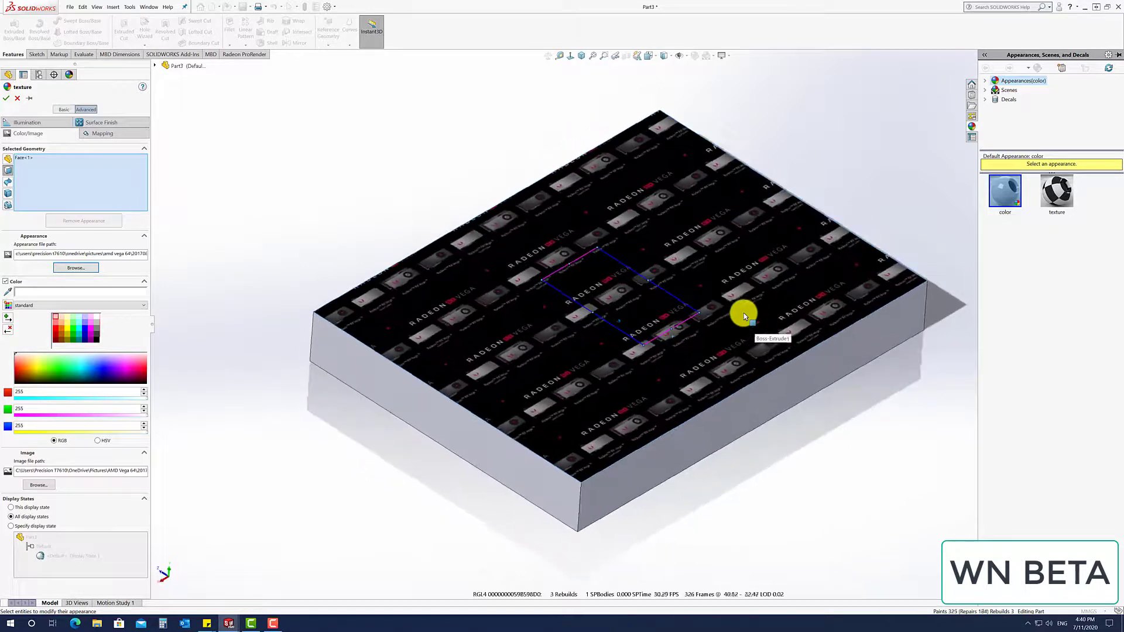
pyautogui.press('Left')
pyautogui.press('Left')
pyautogui.press('Left')
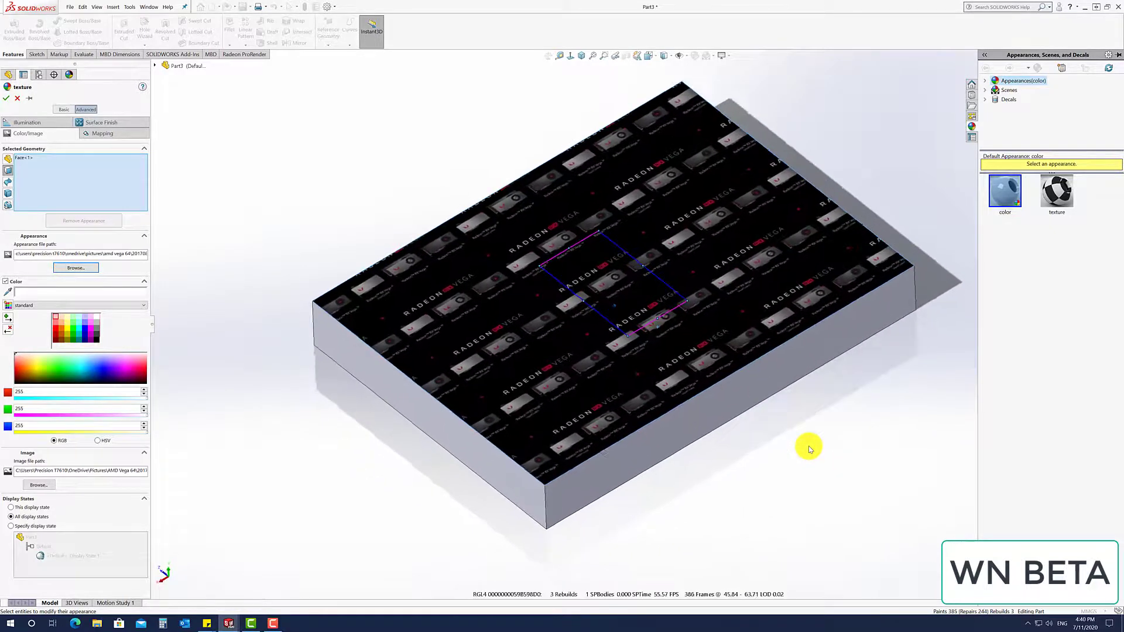
pyautogui.press('Left')
pyautogui.press('Left')
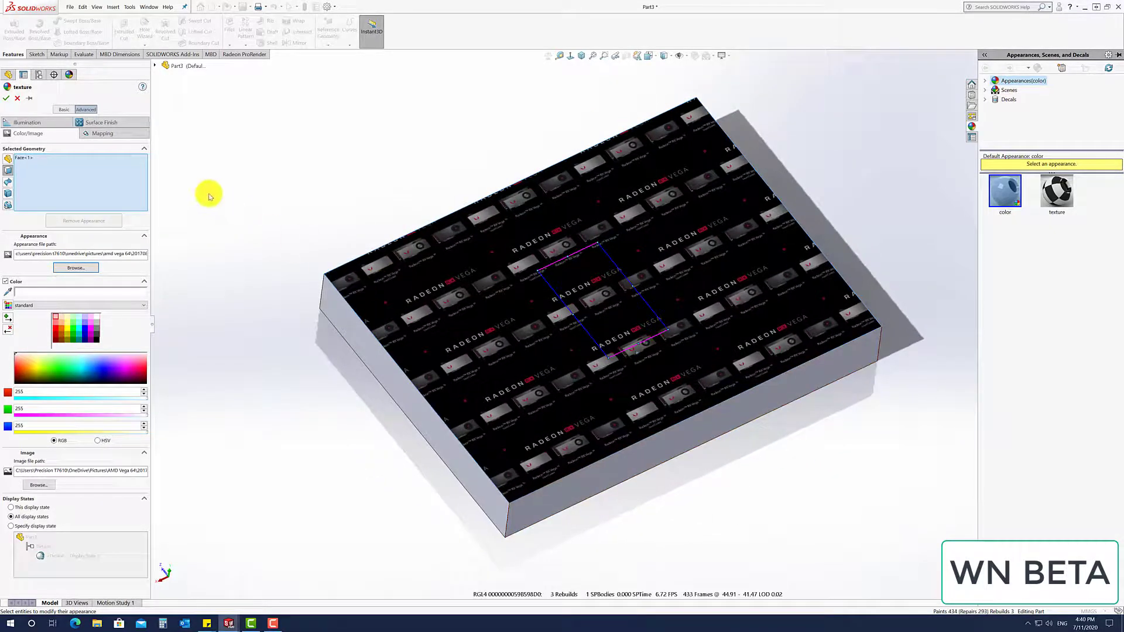
# With fixed aspect ratio on, enlarge the texture to about 165.9 × 105.7 mm on the top face.
pyautogui.click(109, 134)
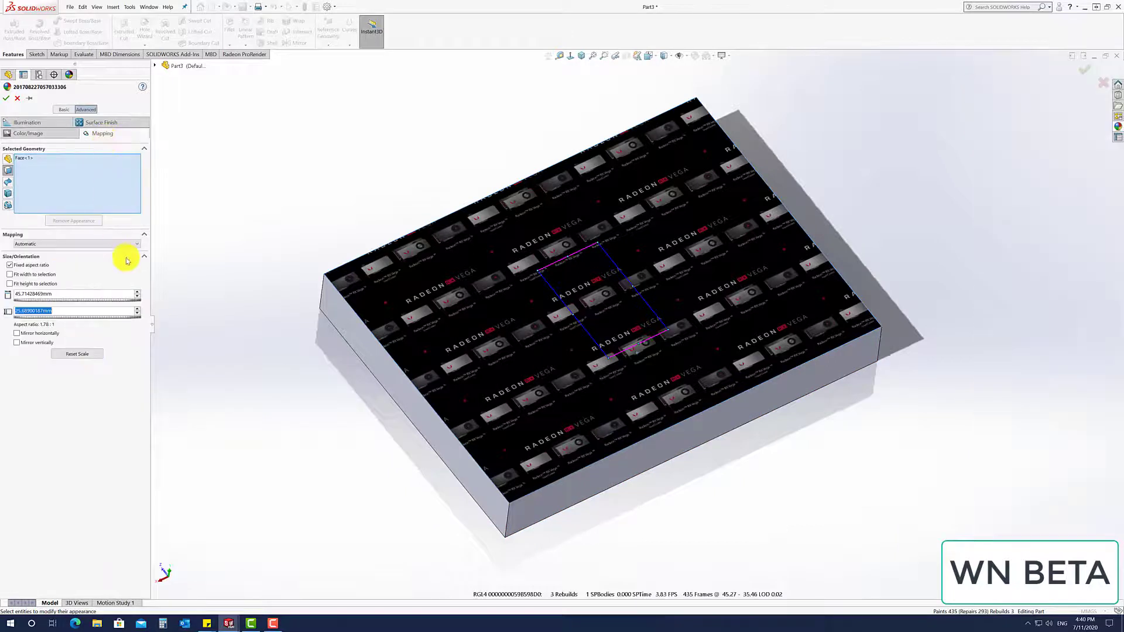
pyautogui.click(9, 265)
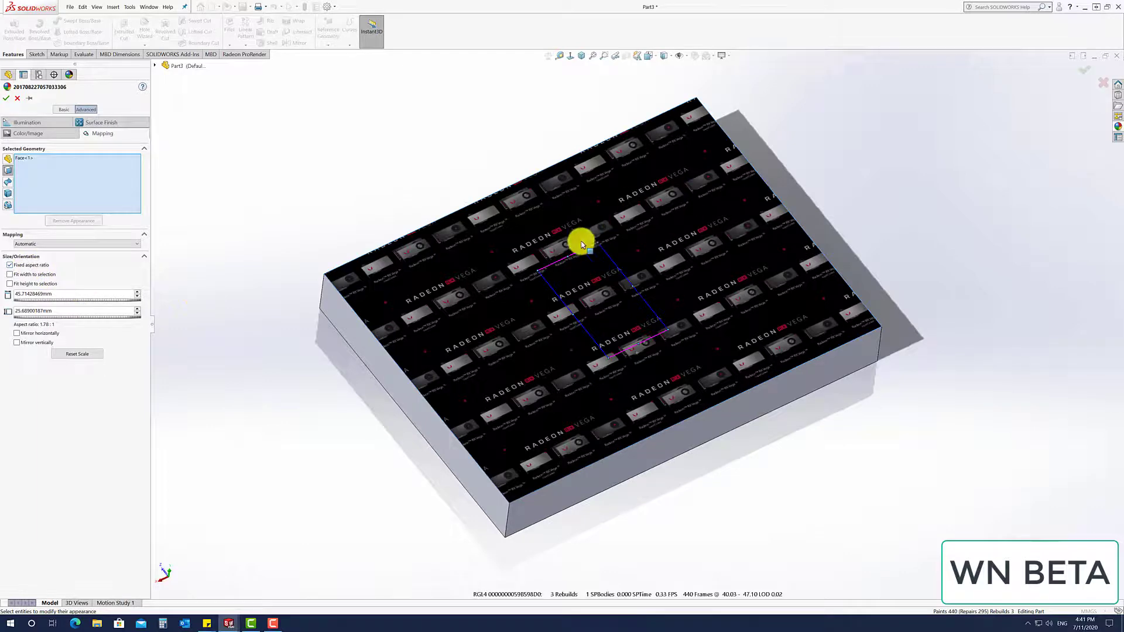
pyautogui.moveTo(598, 243)
pyautogui.mouseDown()
pyautogui.moveTo(660, 199)
pyautogui.moveTo(658, 209)
pyautogui.mouseUp()
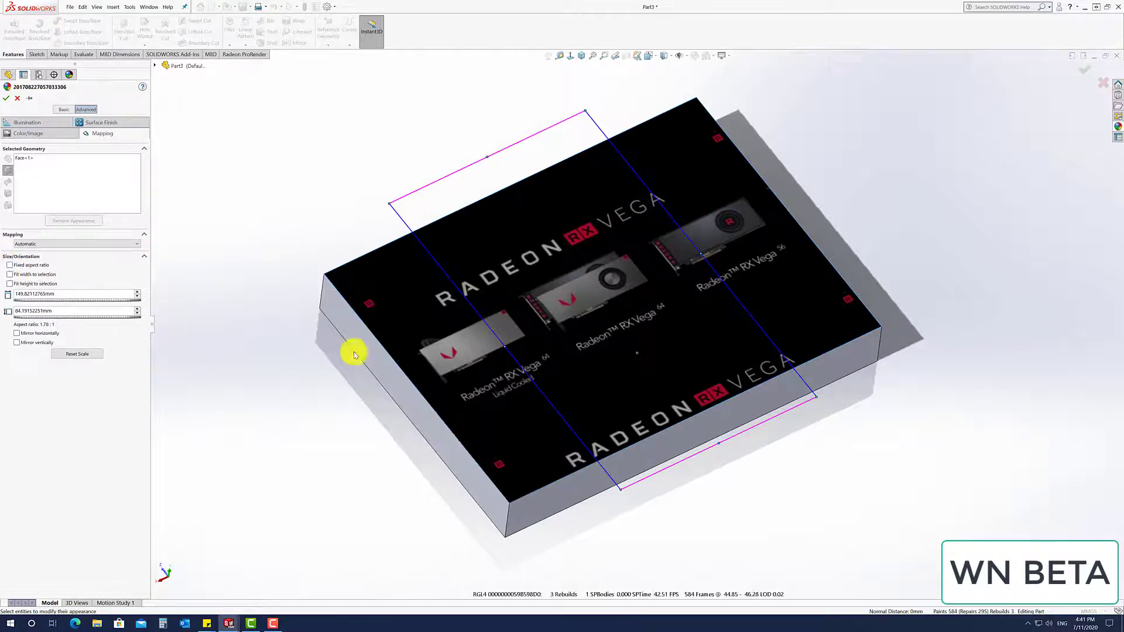
pyautogui.moveTo(719, 444)
pyautogui.mouseDown()
pyautogui.moveTo(748, 459)
pyautogui.moveTo(739, 457)
pyautogui.mouseUp()
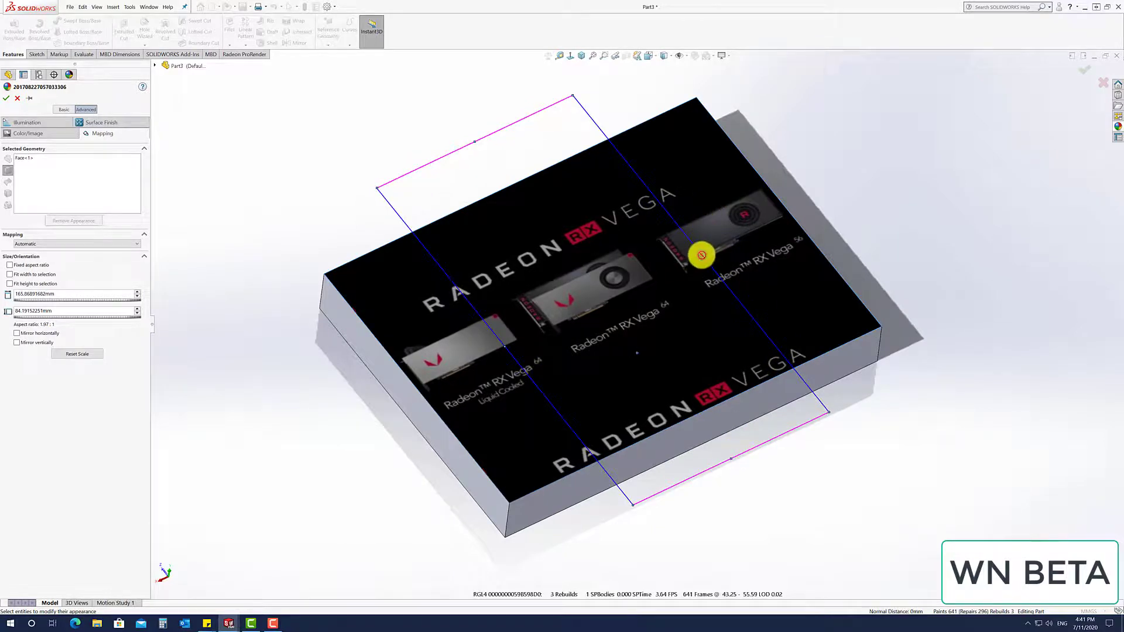
pyautogui.moveTo(709, 251)
pyautogui.mouseDown()
pyautogui.moveTo(735, 239)
pyautogui.moveTo(727, 244)
pyautogui.mouseUp()
pyautogui.hotkey('ctrl', '8')
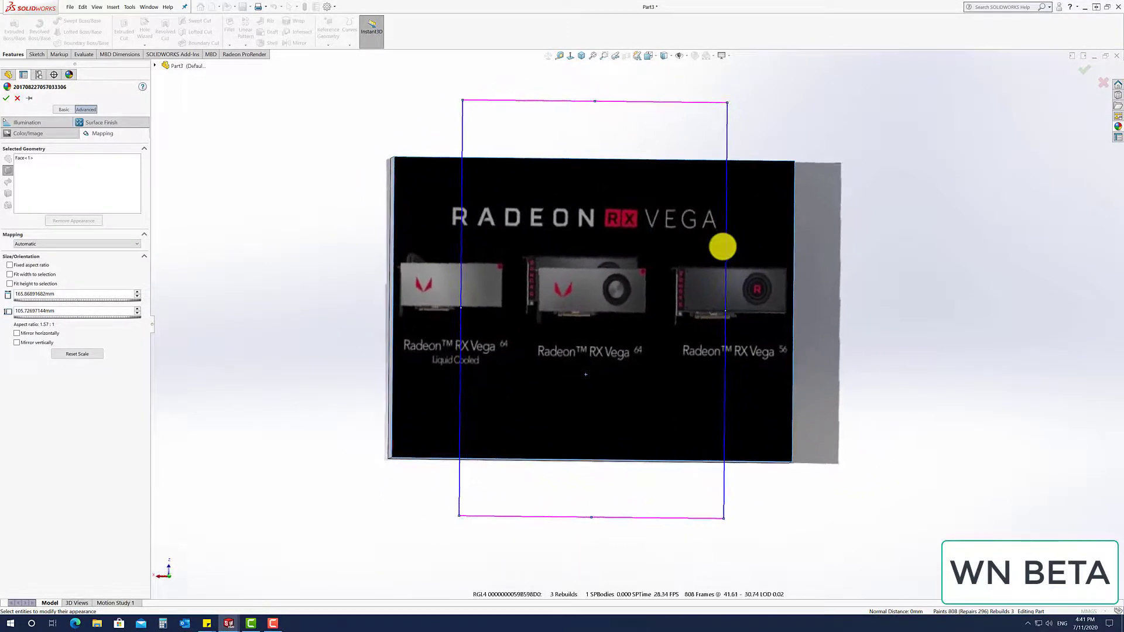
# Fit the Vega image to the face's height only, giving about 120 × 160 mm at 0.75:1.
pyautogui.hotkey('ctrl', '8')
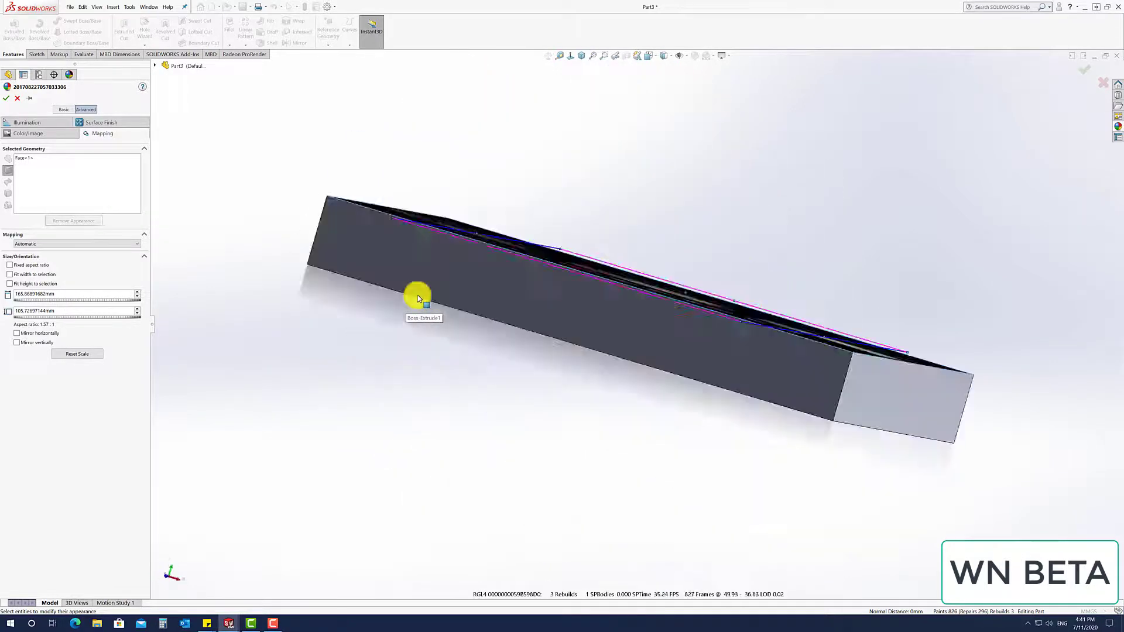
pyautogui.hotkey('ctrl', '8')
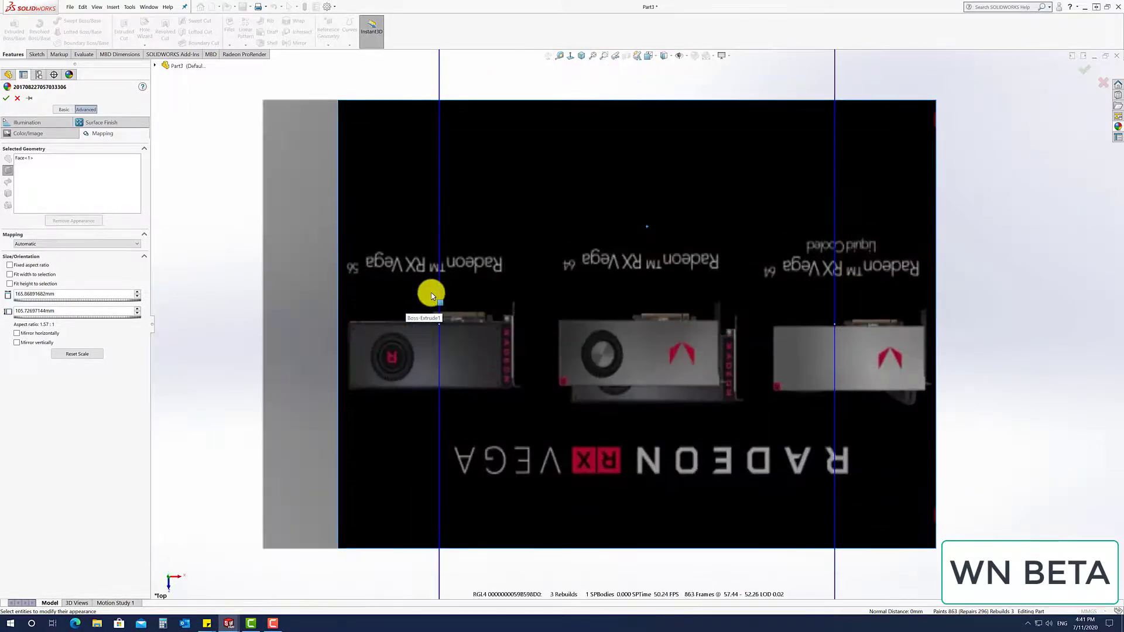
pyautogui.hotkey('ctrl', '7')
pyautogui.hotkey('ctrl', '8')
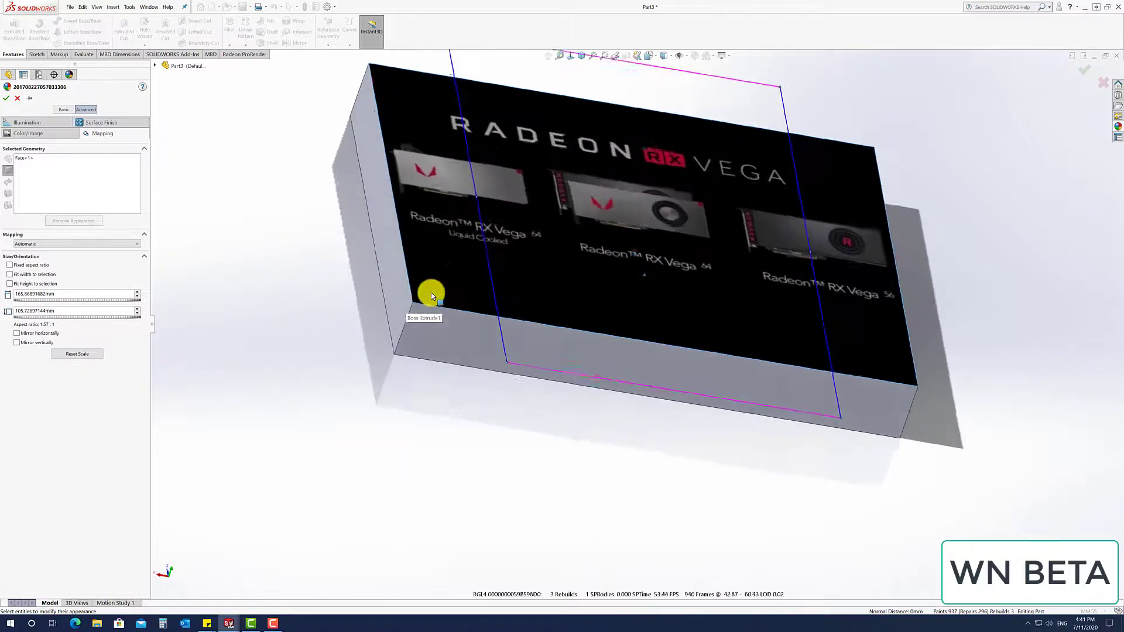
pyautogui.moveTo(432, 296); pyautogui.dragTo(418, 297, button='middle')
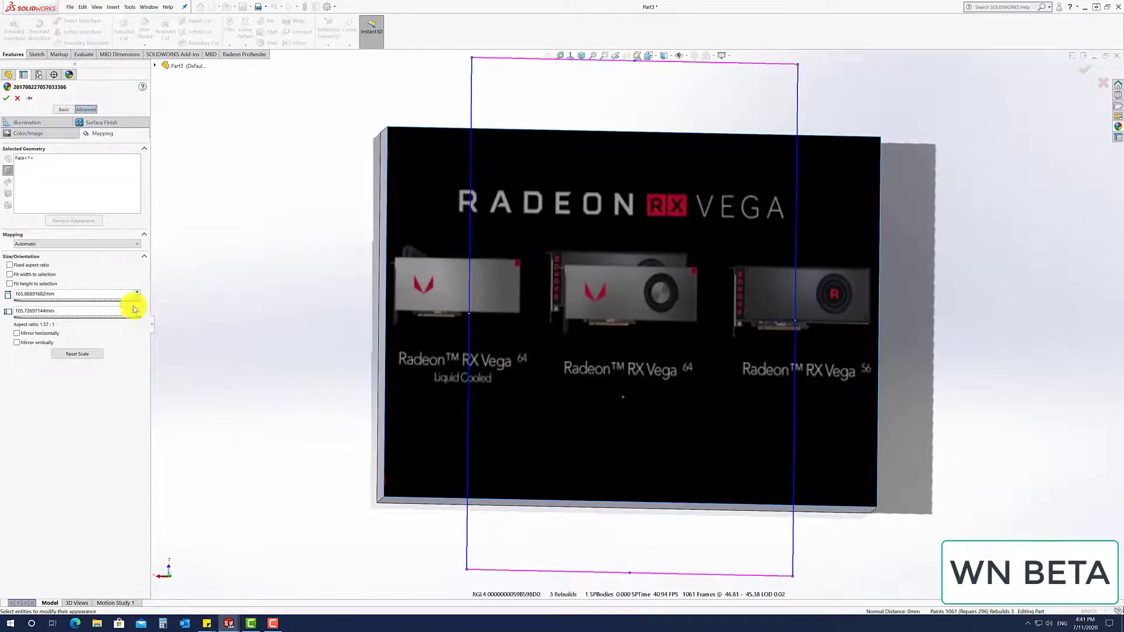
pyautogui.click(10, 274)
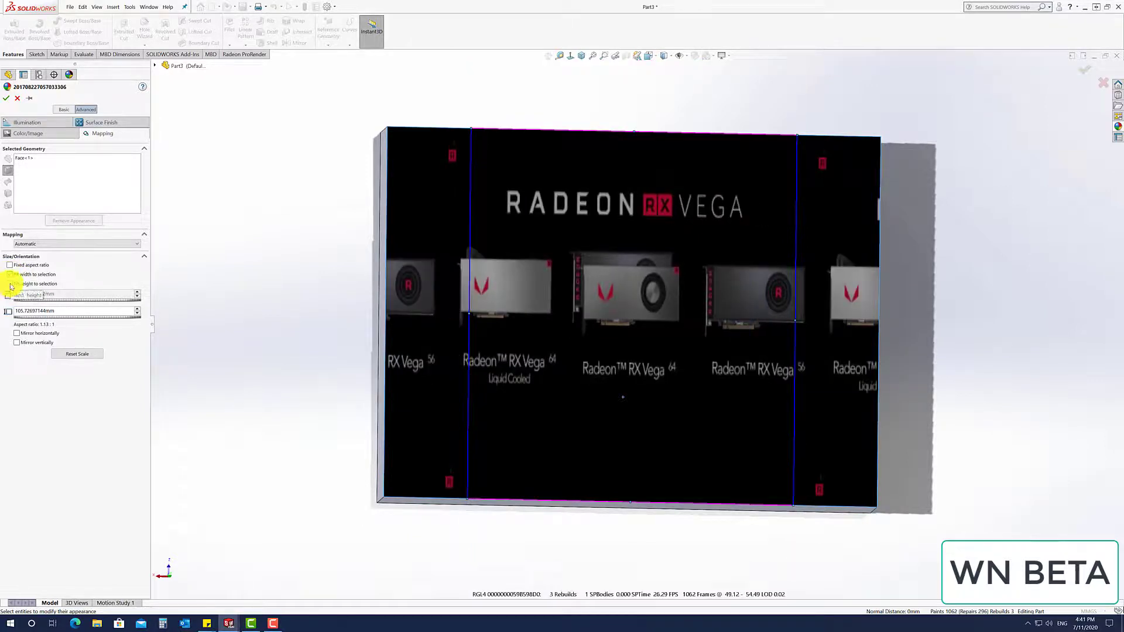
pyautogui.click(10, 285)
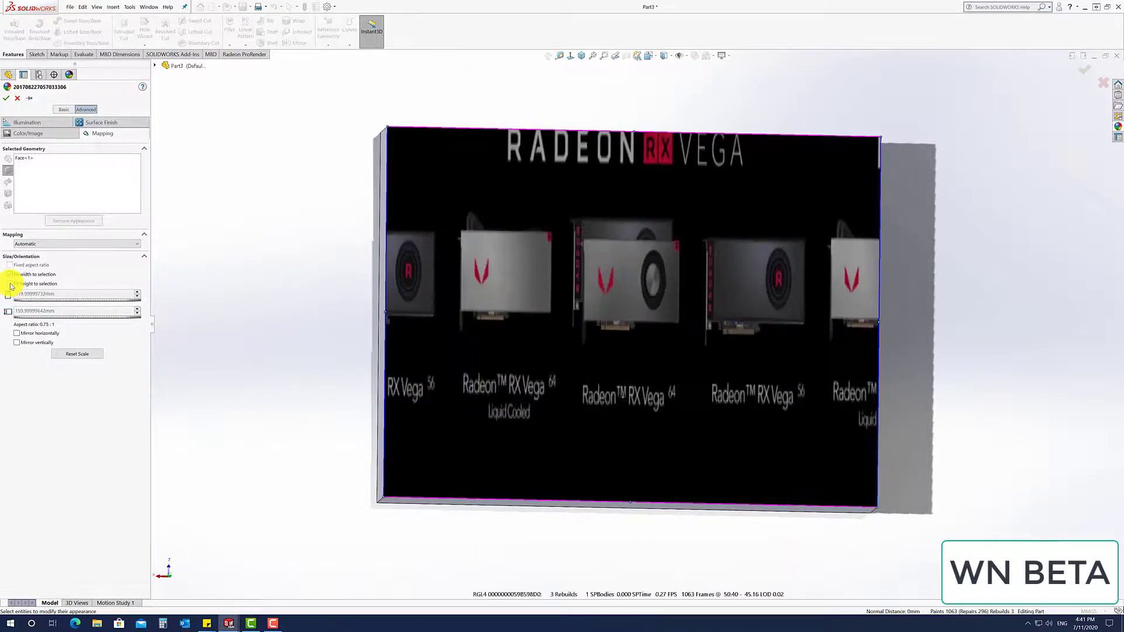
pyautogui.moveTo(419, 322); pyautogui.dragTo(297, 326, button='middle')
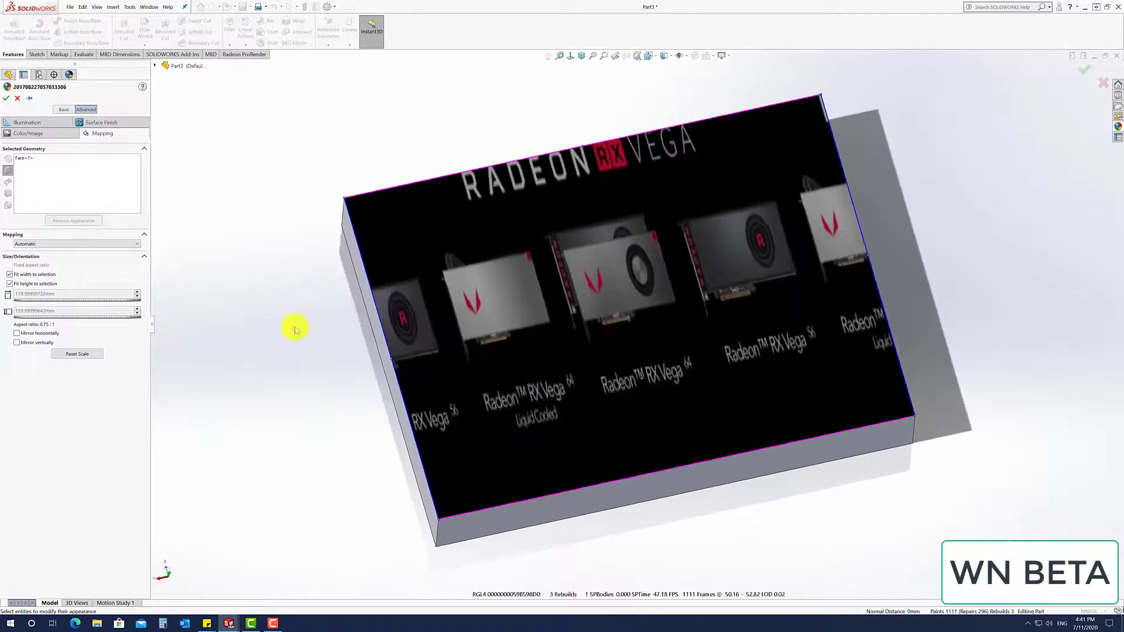
pyautogui.click(10, 275)
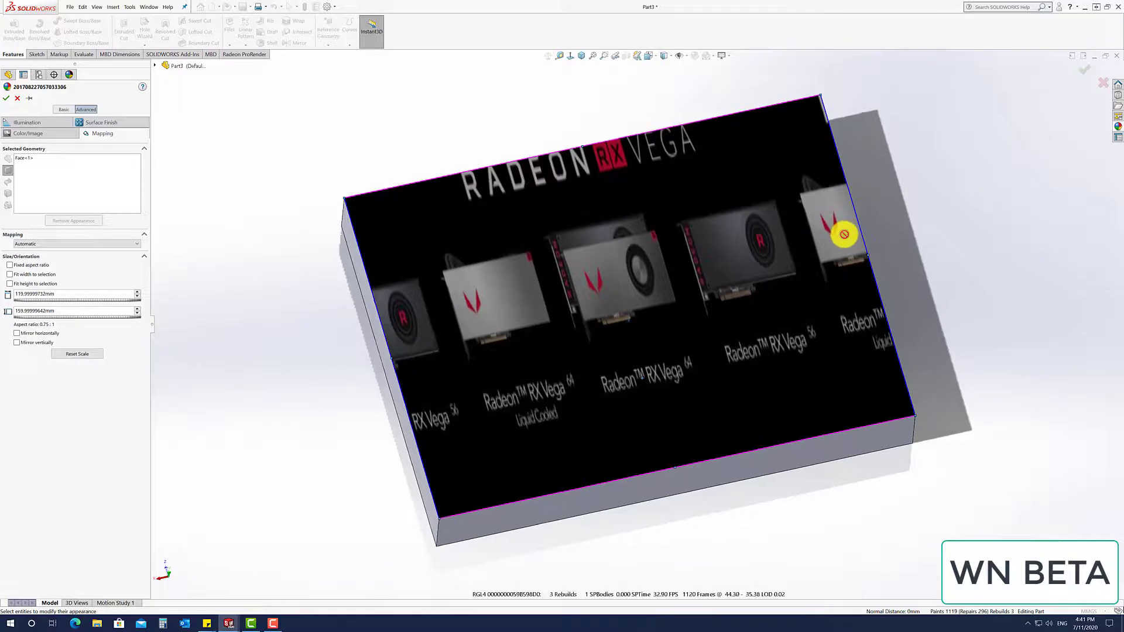
# Resize the Vega image to about 150 × 133 mm on the top face and accept the appearance.
pyautogui.moveTo(843, 234); pyautogui.dragTo(600, 224, button='middle')
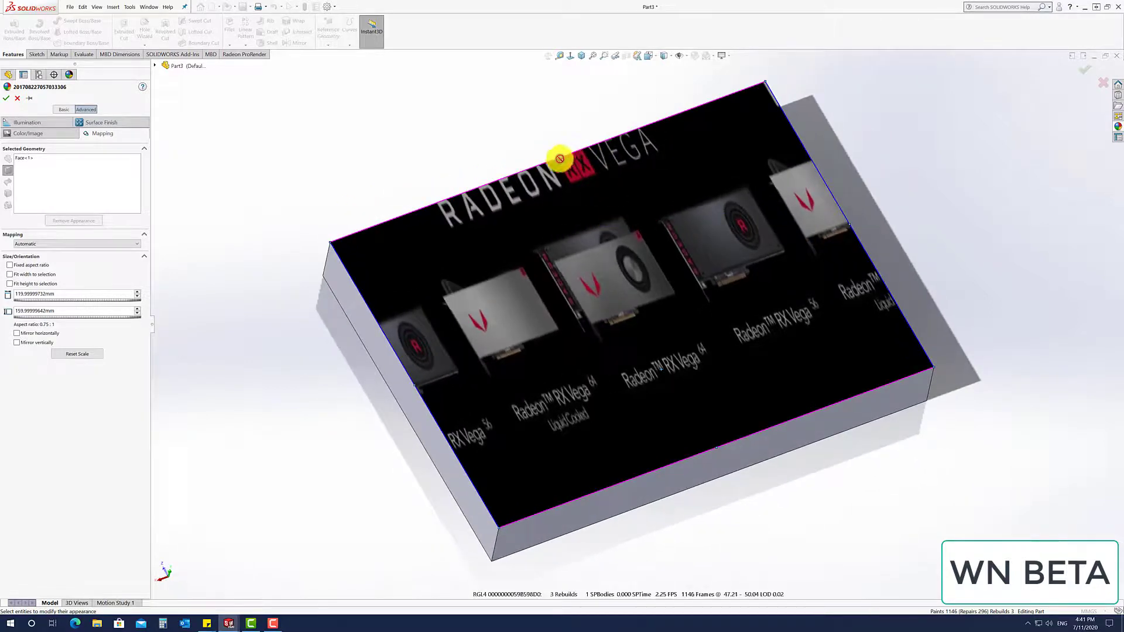
pyautogui.moveTo(548, 162)
pyautogui.mouseDown()
pyautogui.moveTo(590, 203)
pyautogui.moveTo(537, 125)
pyautogui.mouseUp()
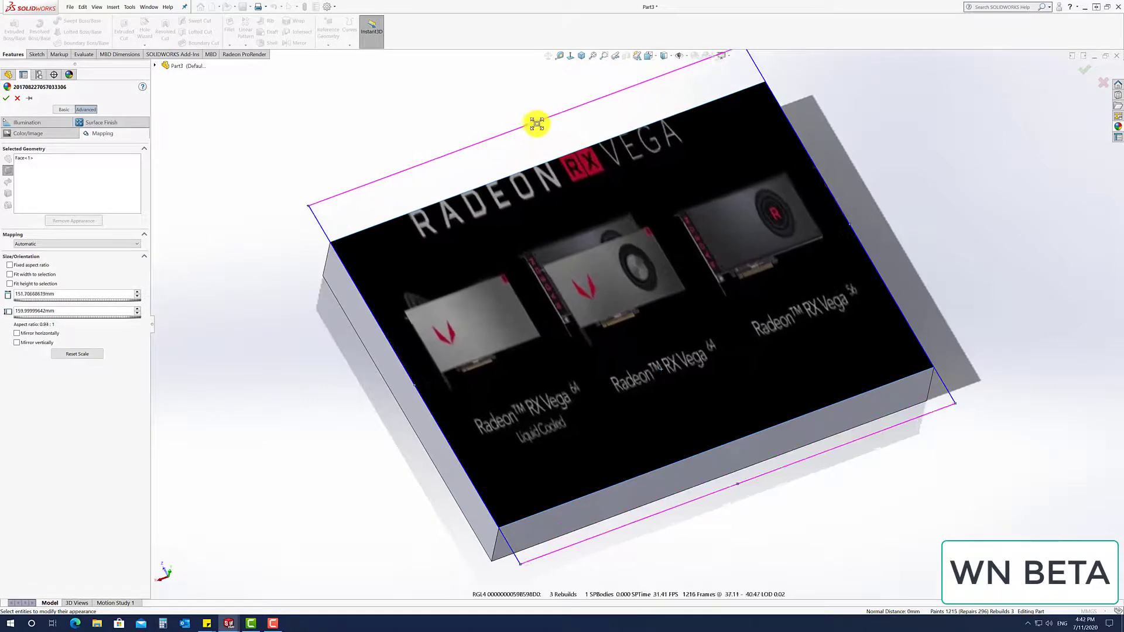
pyautogui.moveTo(538, 125); pyautogui.dragTo(735, 91, button='middle')
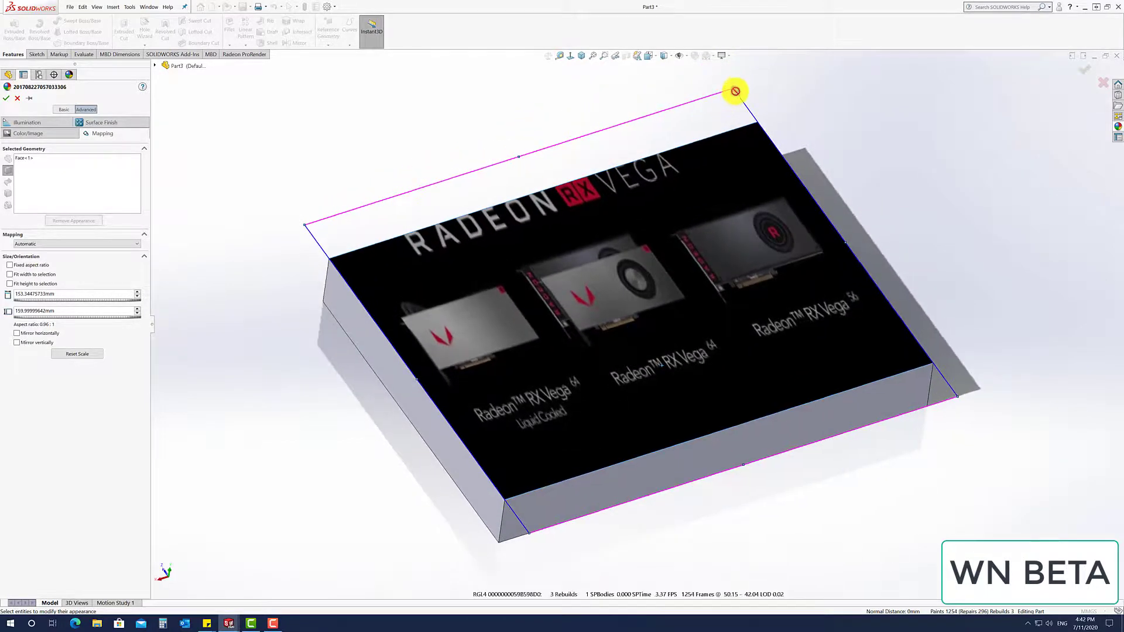
pyautogui.moveTo(732, 89); pyautogui.dragTo(733, 117)
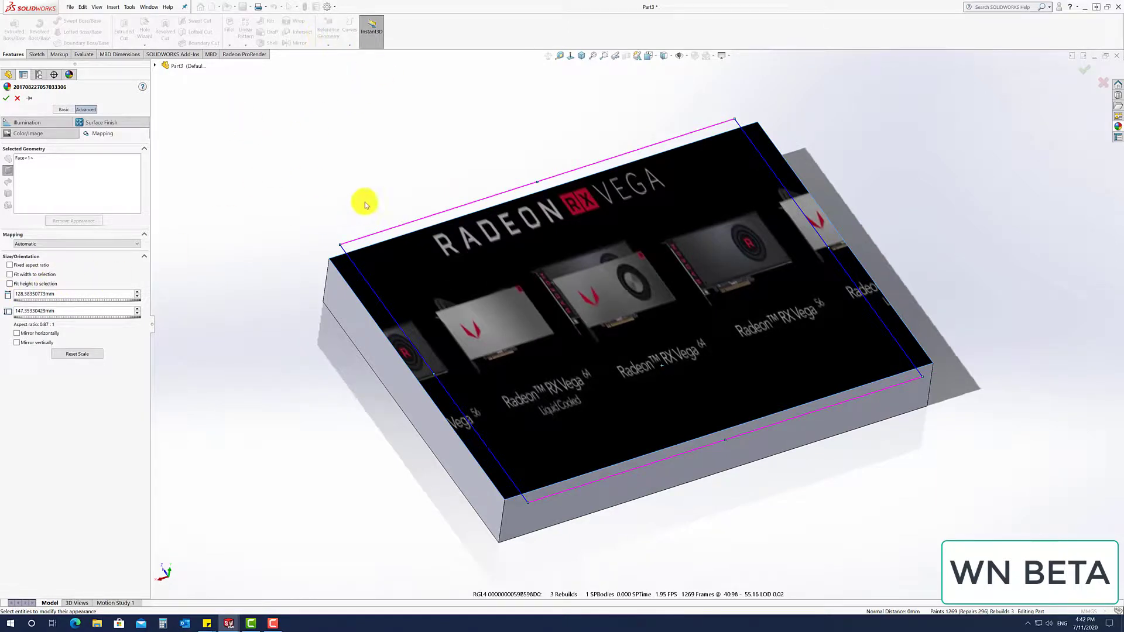
pyautogui.moveTo(288, 350)
pyautogui.mouseDown(button='middle')
pyautogui.moveTo(682, 209)
pyautogui.moveTo(721, 133)
pyautogui.mouseUp(button='middle')
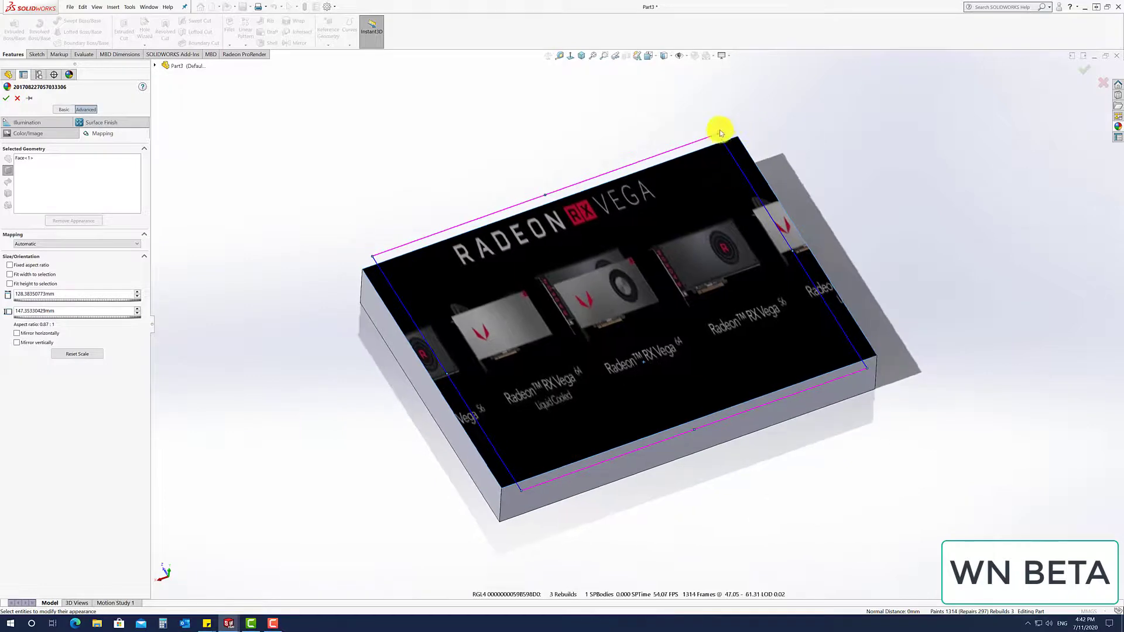
pyautogui.moveTo(718, 134)
pyautogui.mouseDown()
pyautogui.moveTo(743, 121)
pyautogui.moveTo(713, 106)
pyautogui.moveTo(696, 137)
pyautogui.moveTo(684, 113)
pyautogui.mouseUp()
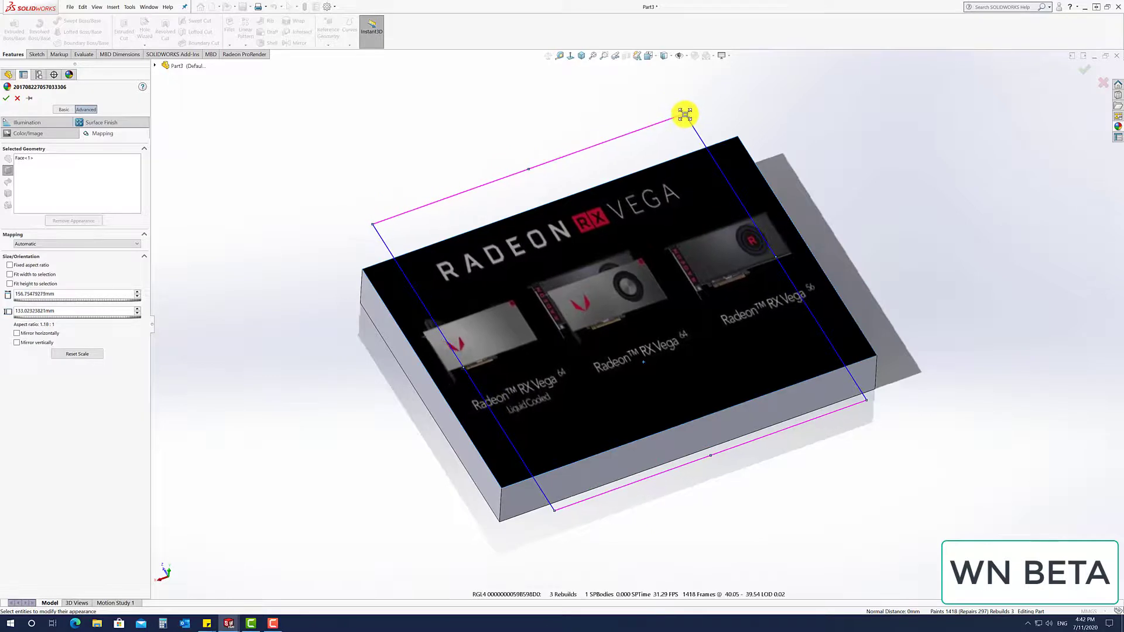
pyautogui.moveTo(535, 168); pyautogui.dragTo(536, 174)
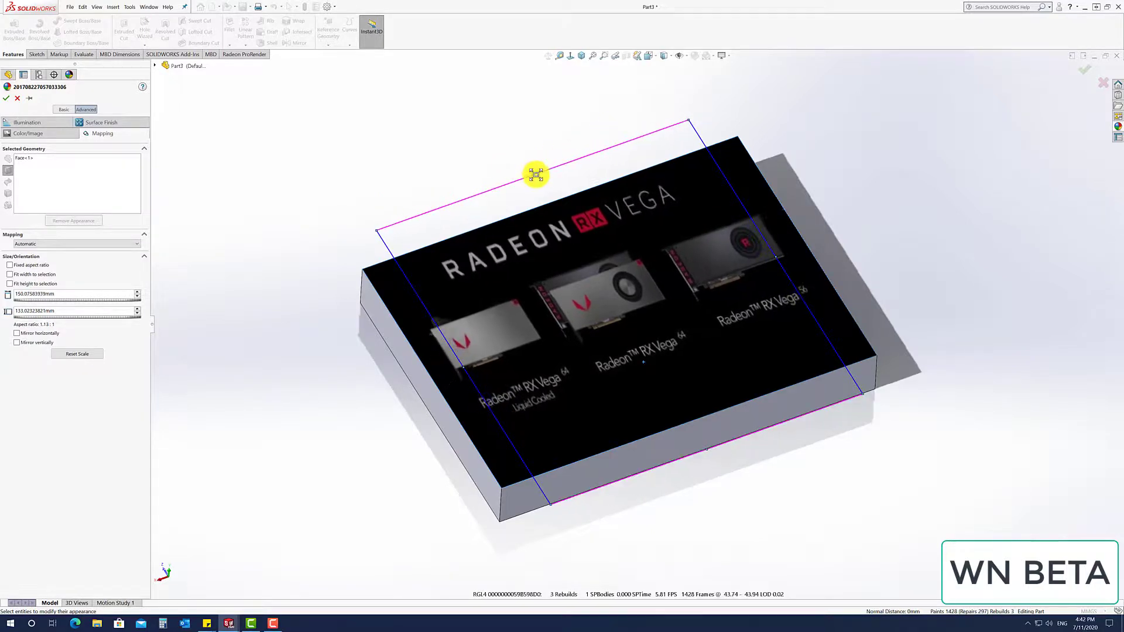
pyautogui.moveTo(323, 193); pyautogui.dragTo(326, 195, button='middle')
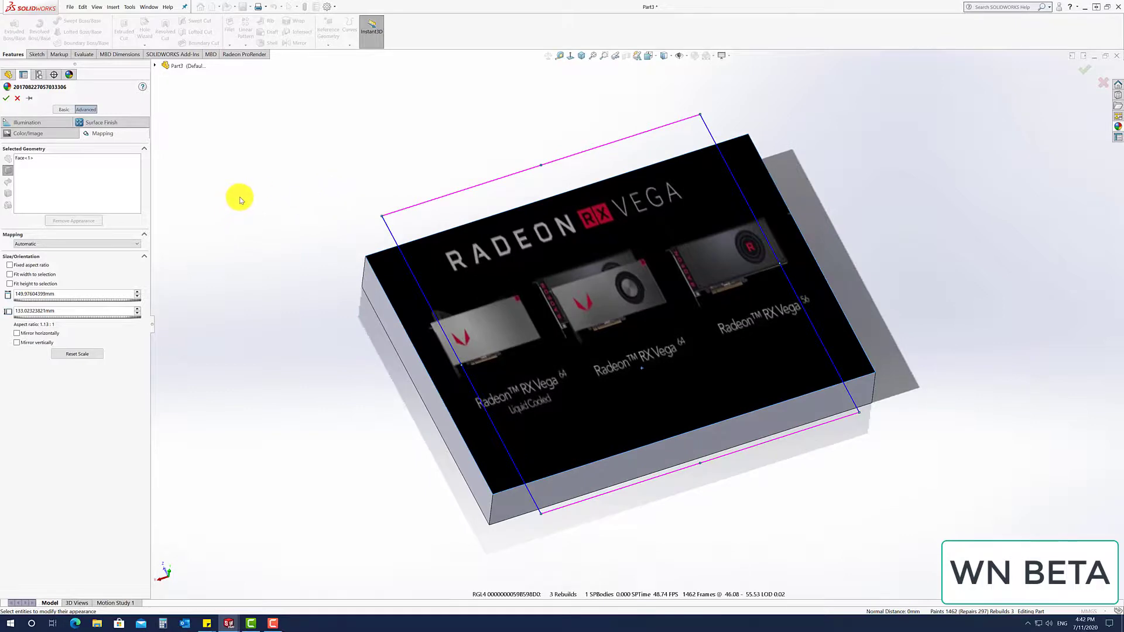
pyautogui.click(6, 99)
pyautogui.moveTo(253, 200); pyautogui.dragTo(255, 197, button='middle')
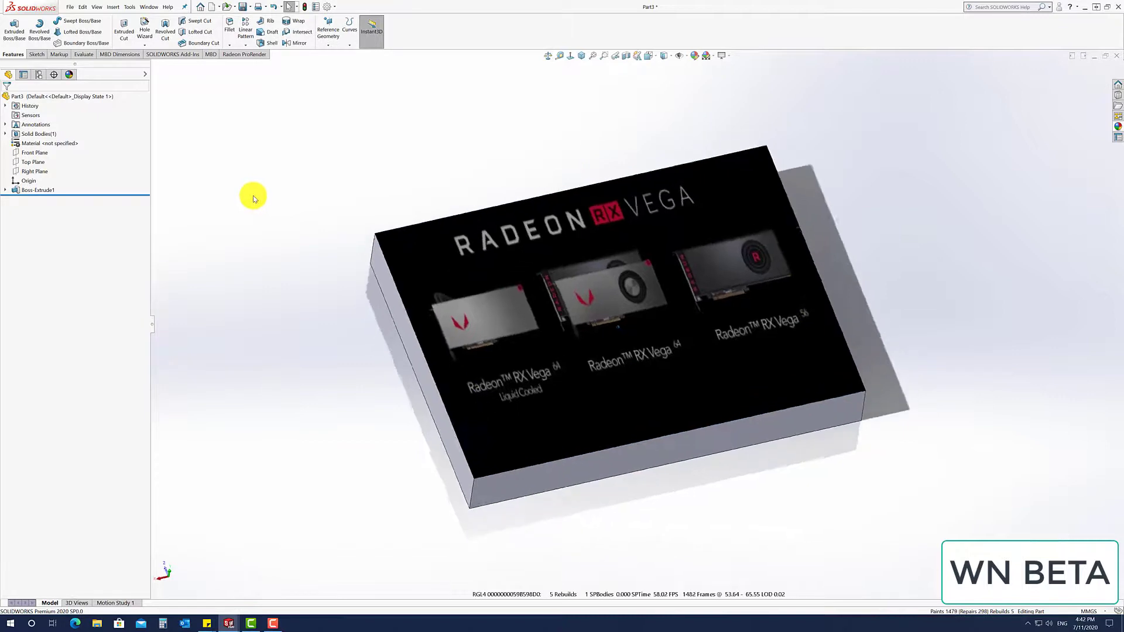
pyautogui.press('Left')
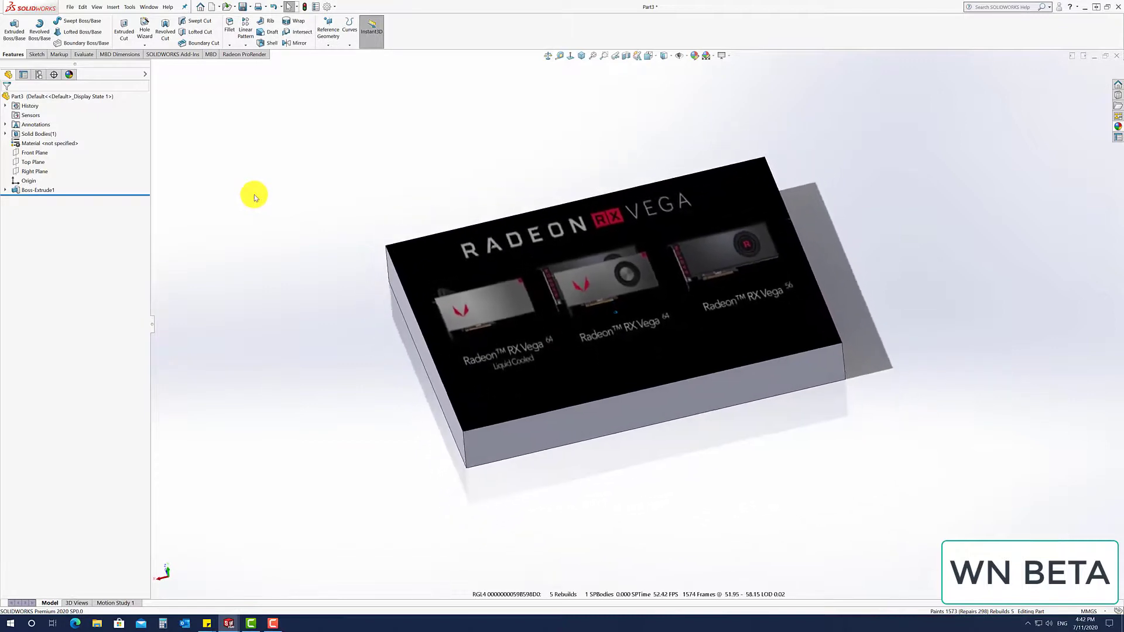
pyautogui.press('Left')
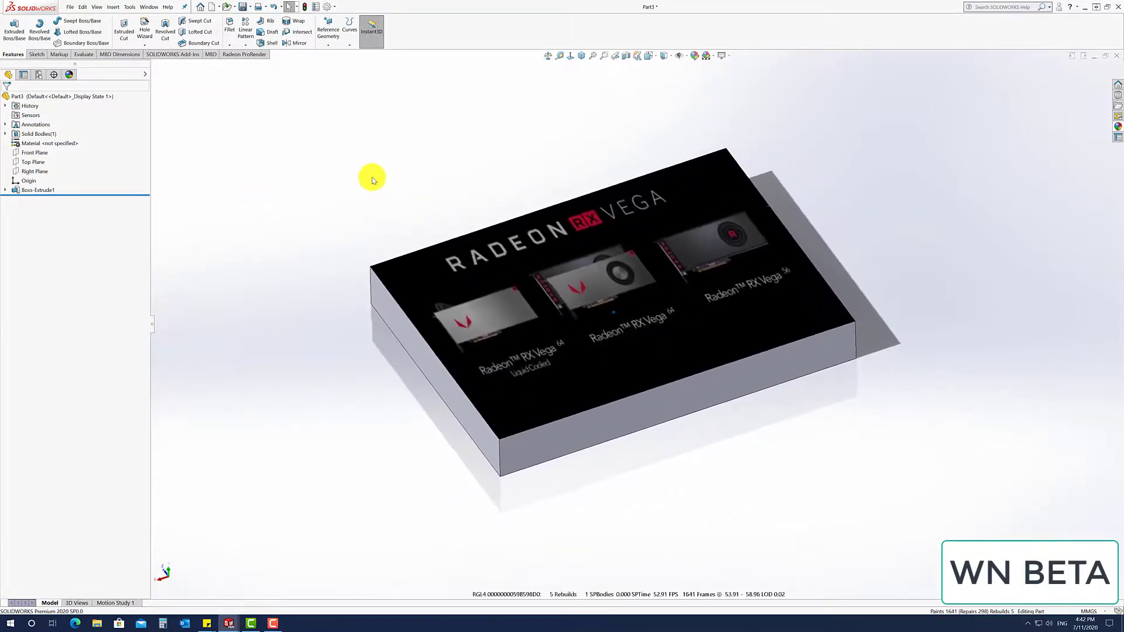
pyautogui.press('Up')
pyautogui.press('Up')
pyautogui.press('Up')
pyautogui.press('Down')
pyautogui.press('Down')
pyautogui.press('Down')
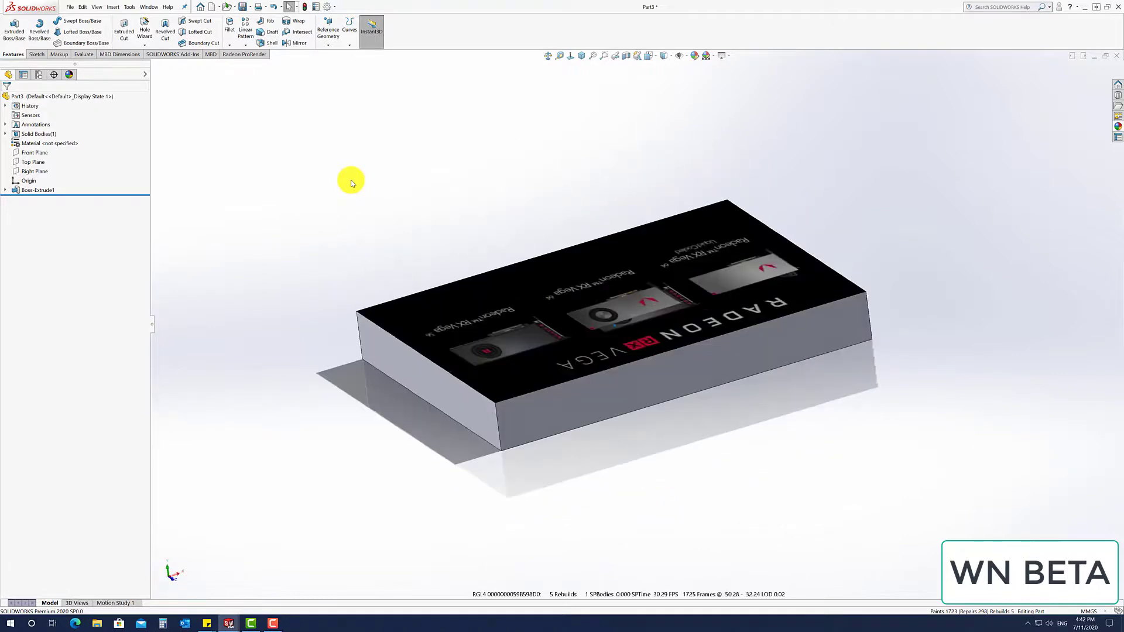
pyautogui.hotkey('alt', 'Right')
pyautogui.hotkey('alt', 'Right')
pyautogui.hotkey('alt', 'Right')
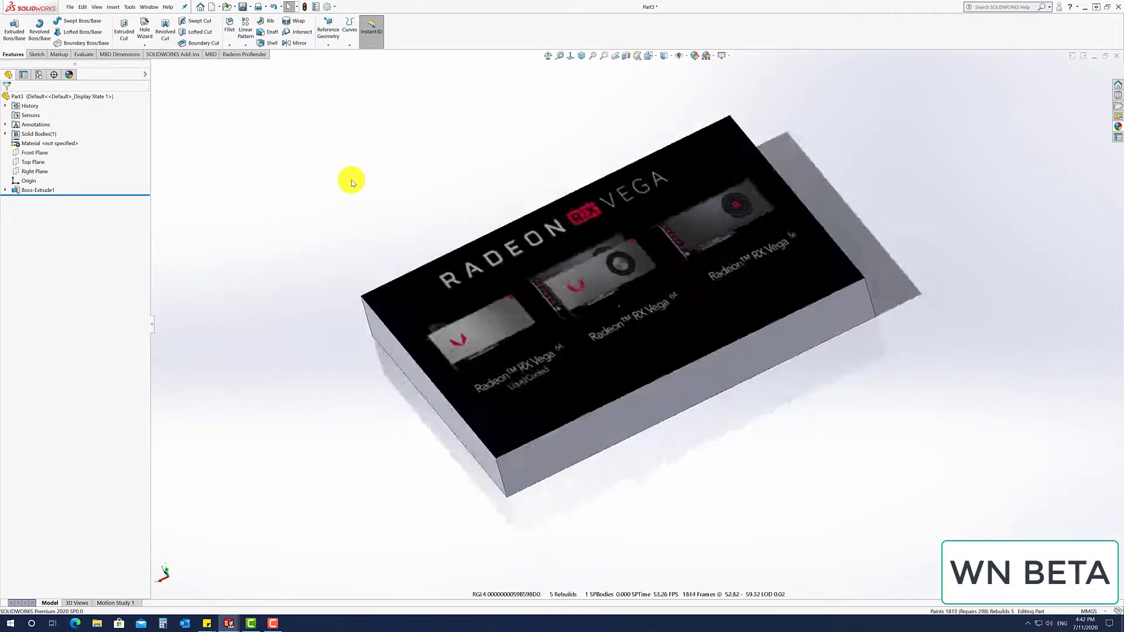
pyautogui.hotkey('ctrl', 'Left')
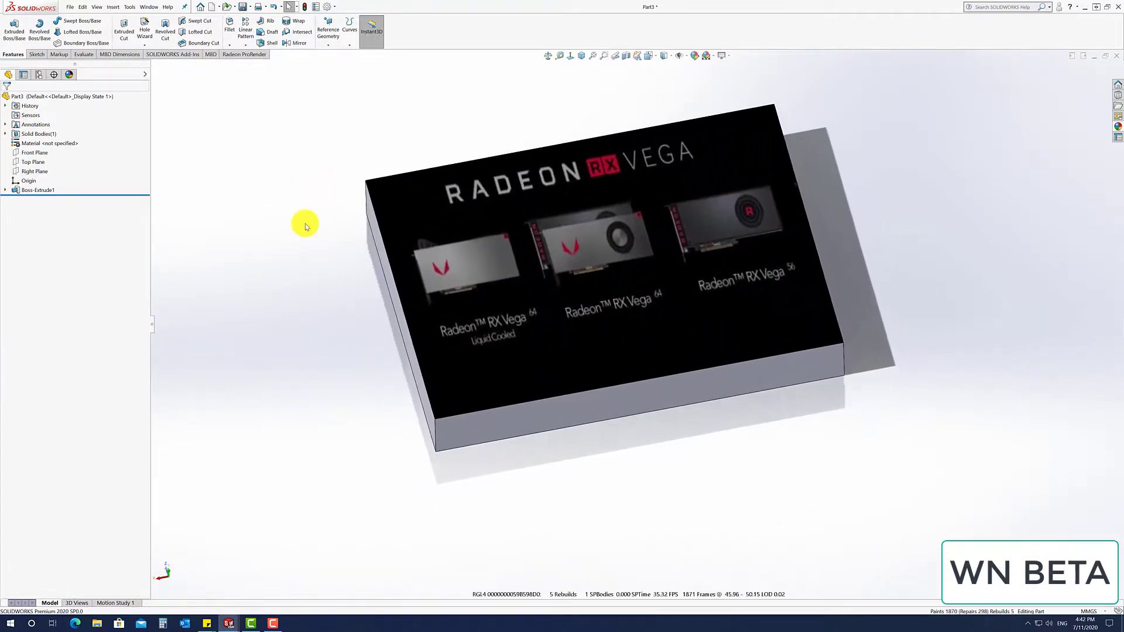
pyautogui.hotkey('ctrl', 'Up')
pyautogui.hotkey('alt', 'Left')
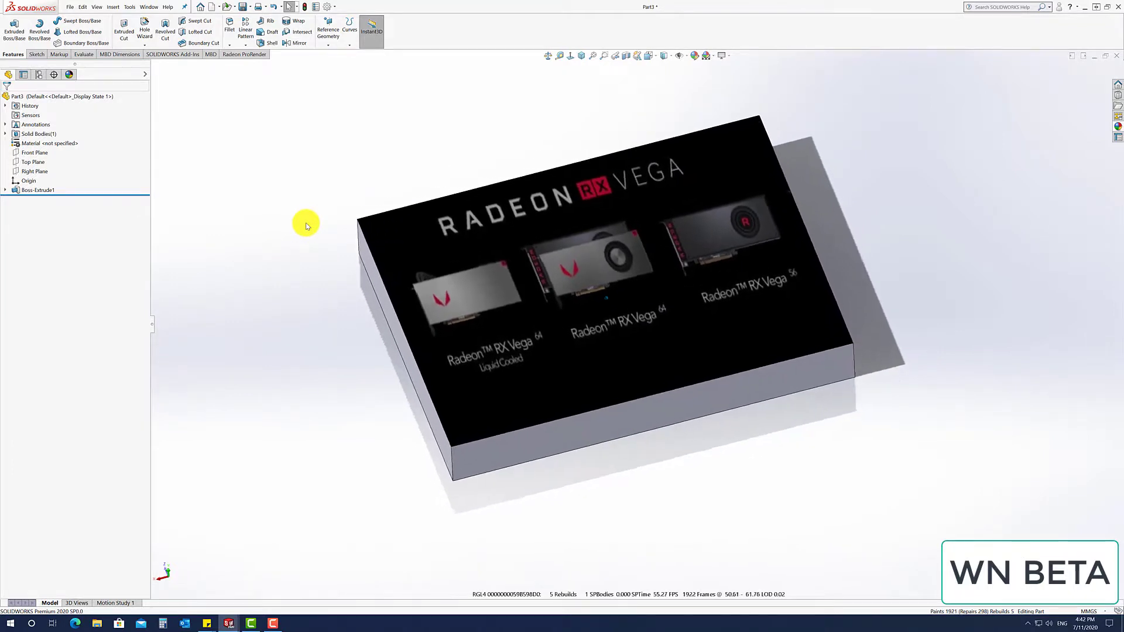
pyautogui.hotkey('alt', 'Left')
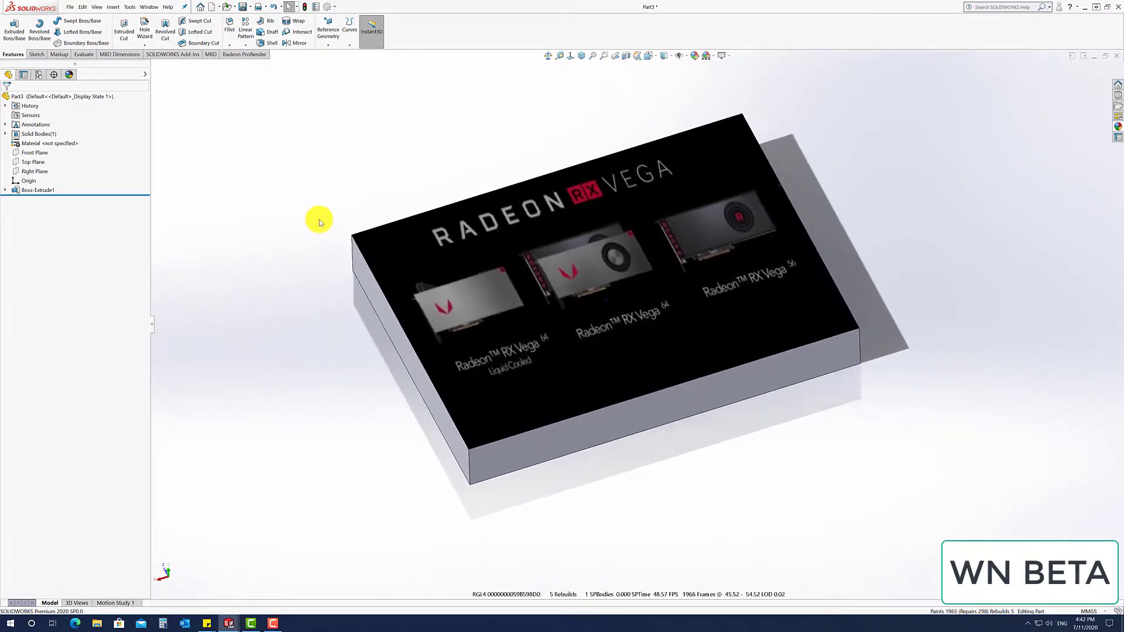
pyautogui.hotkey('alt', 'Left')
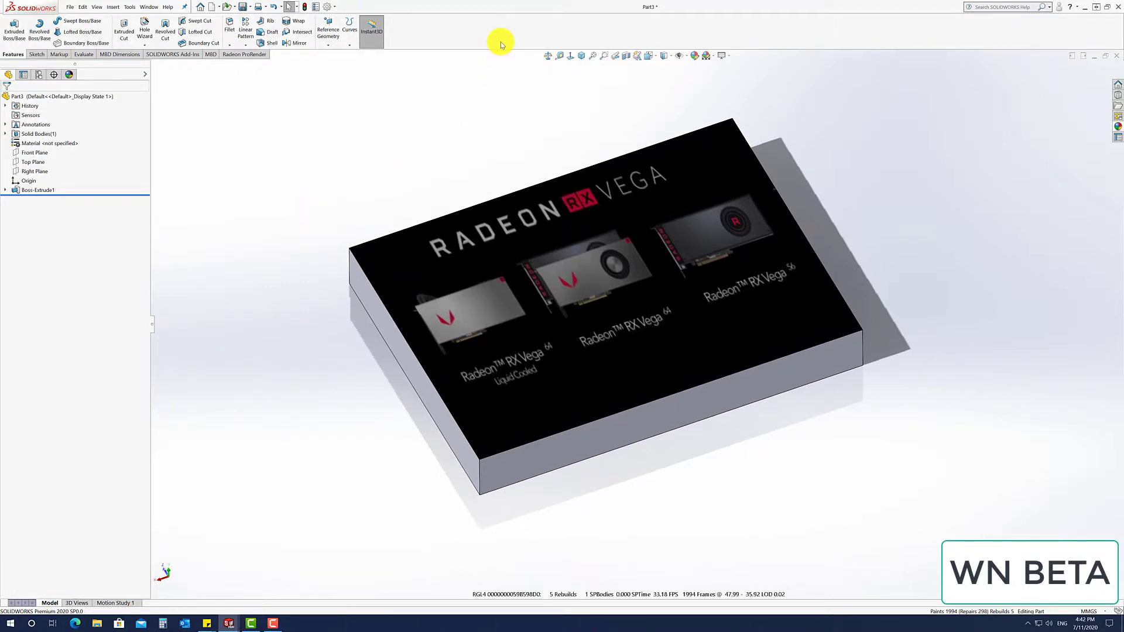
pyautogui.press('Down')
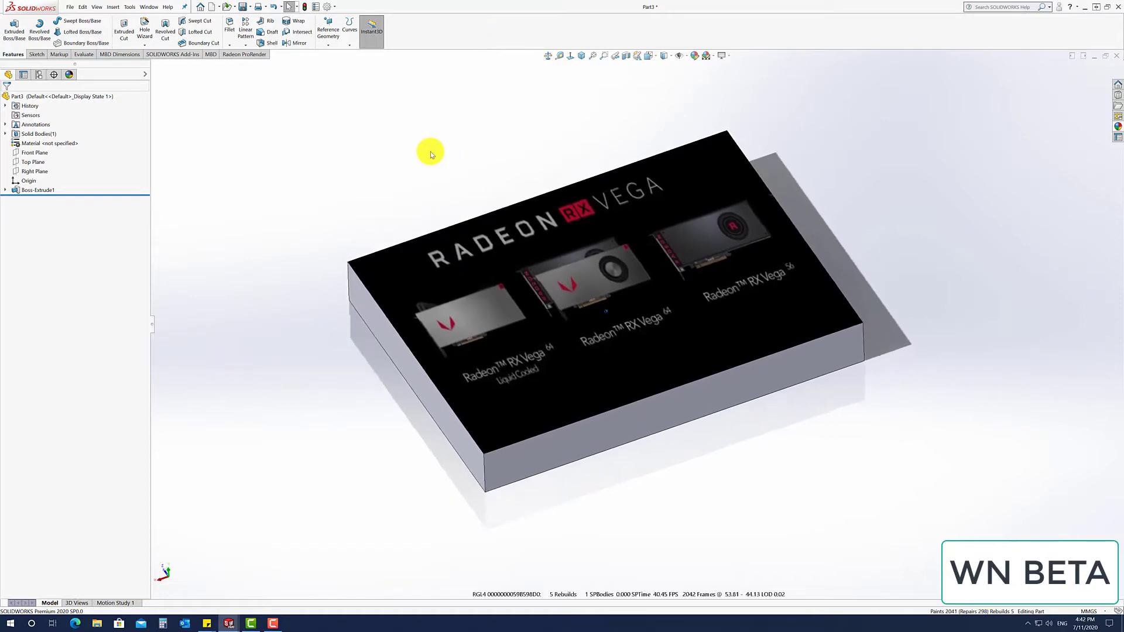
pyautogui.press('Right')
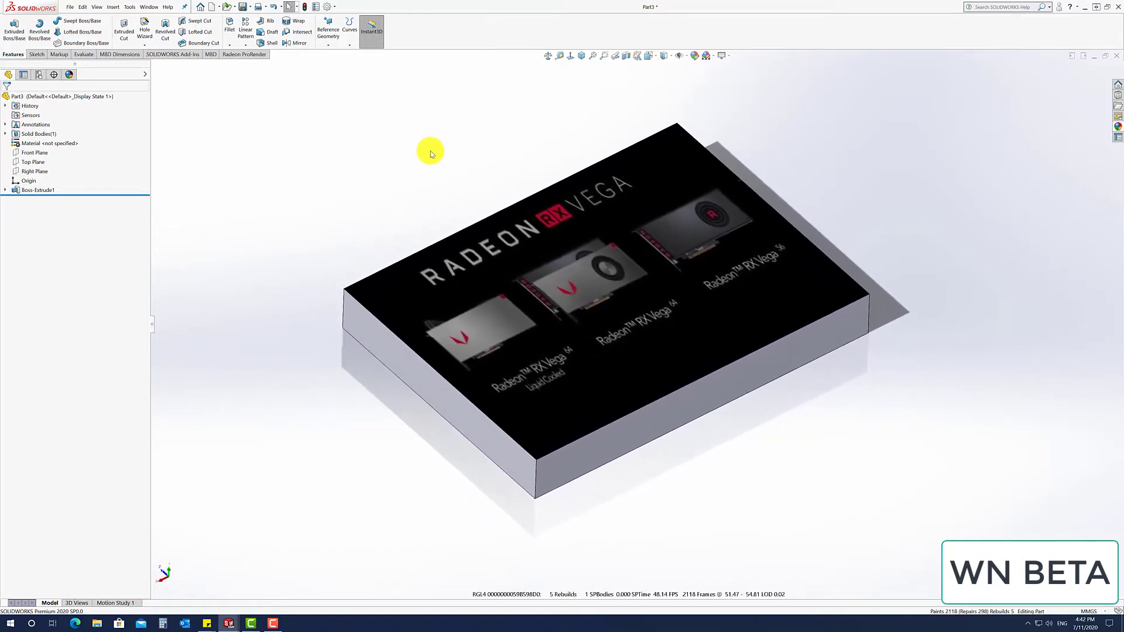
pyautogui.hotkey('ctrl', 'Up')
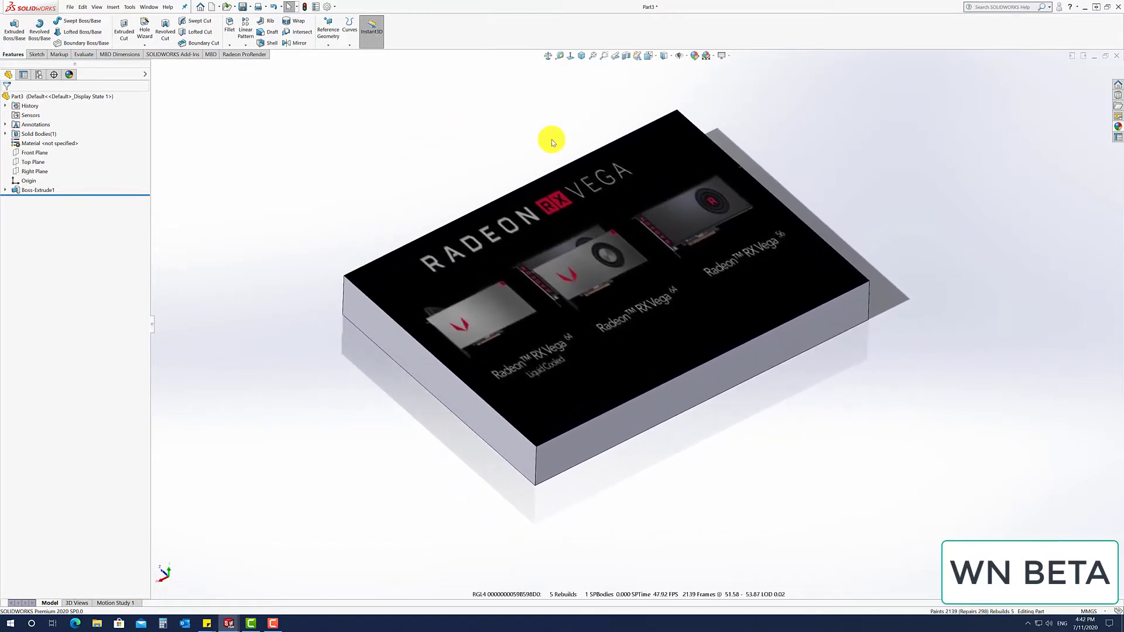